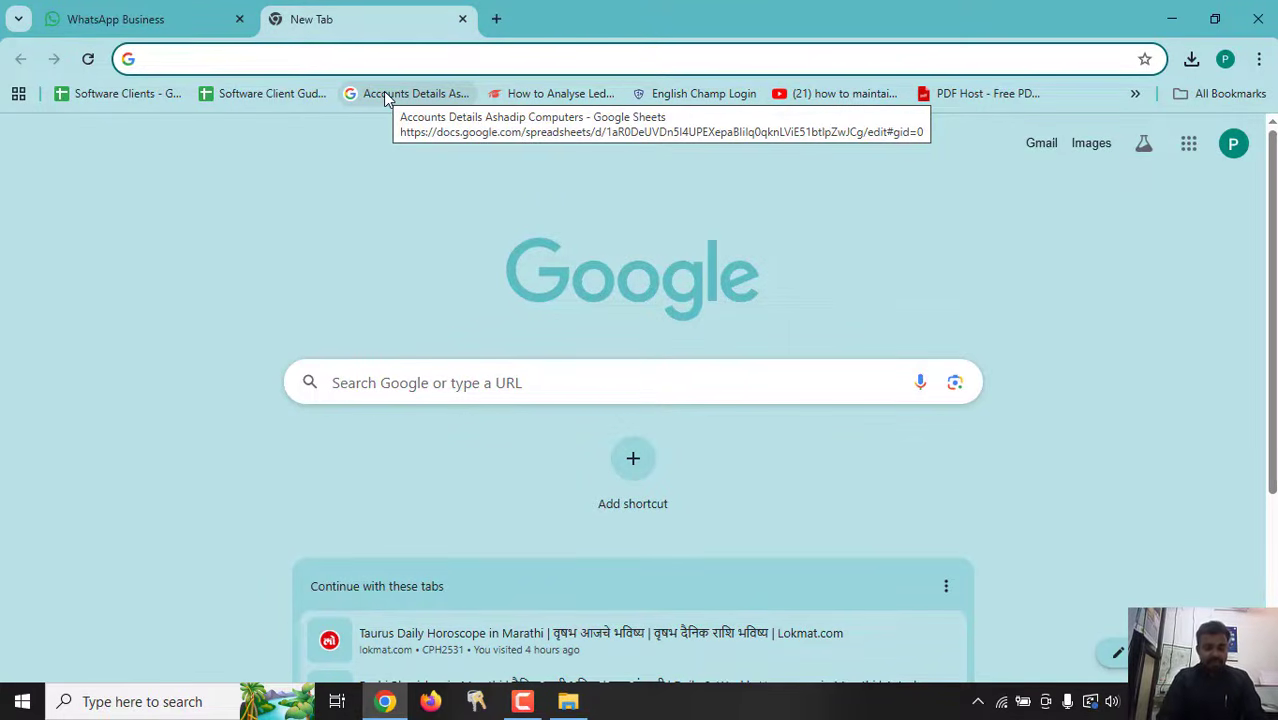
Open the website mscepunelms.in in the empty browser tab
text(mscepune)
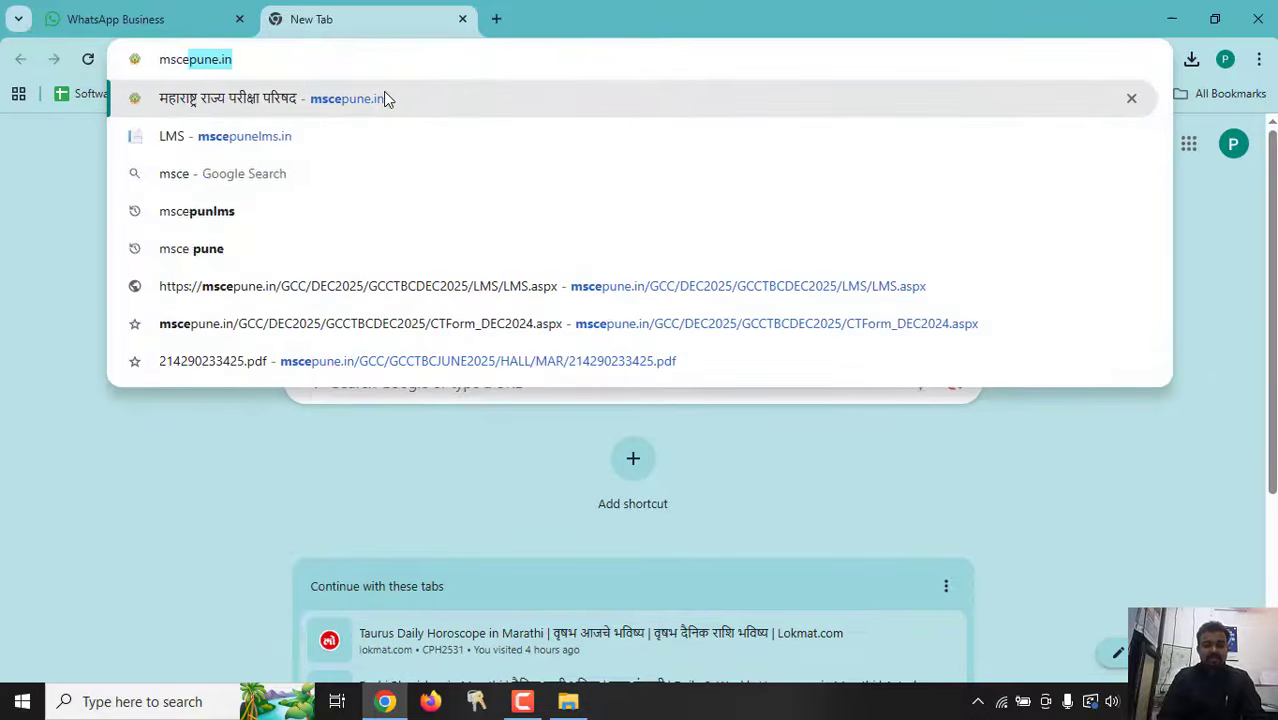
text(lms.o)
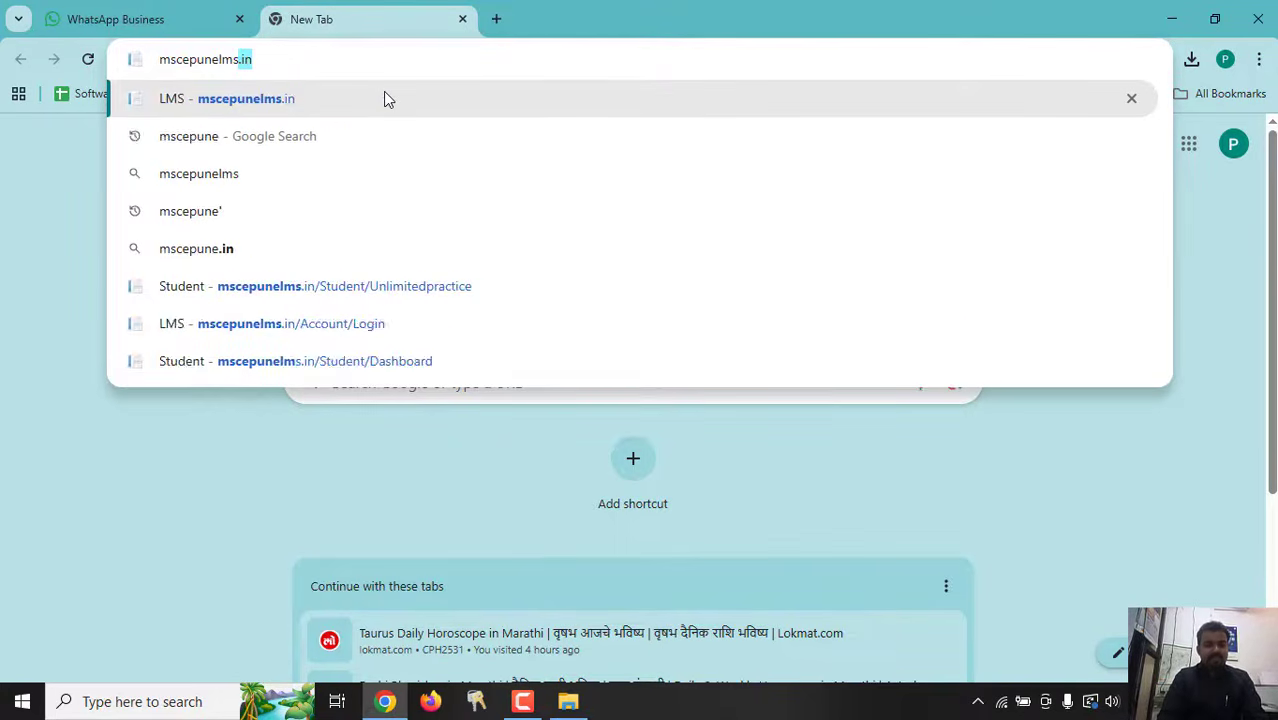
key(BackSpace)
key(BackSpace)
text(.in)
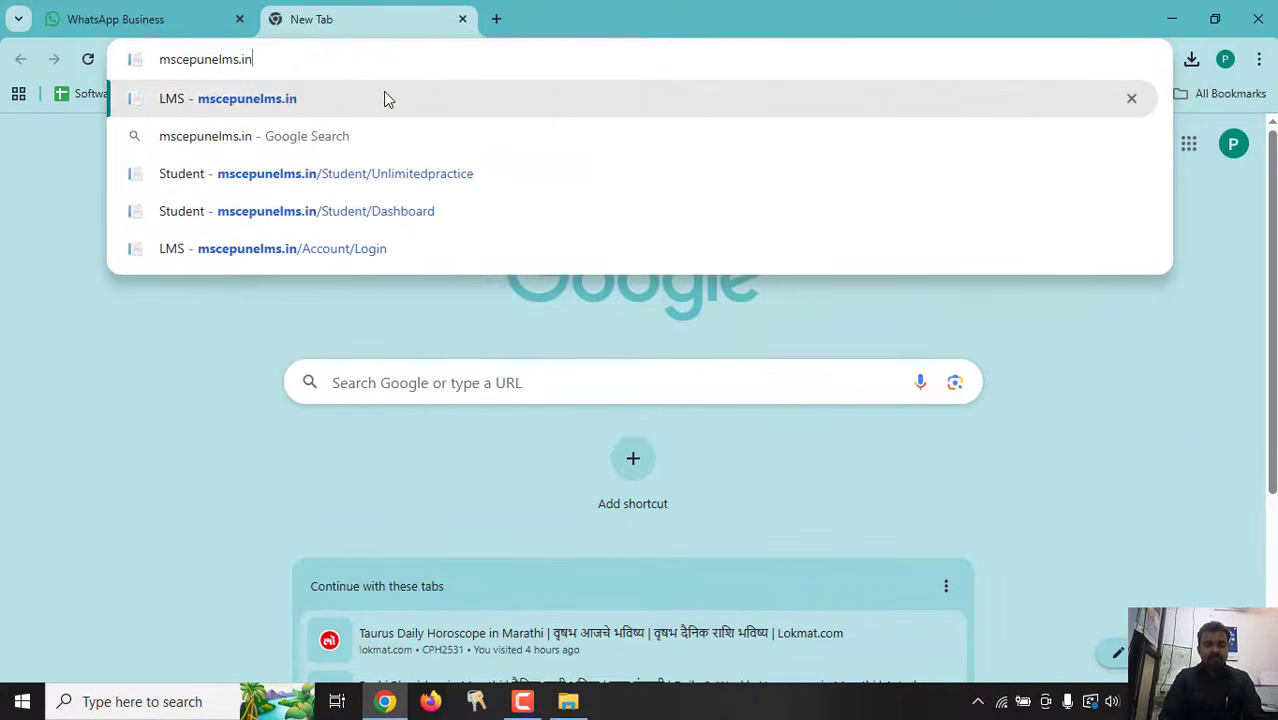
key(Return)
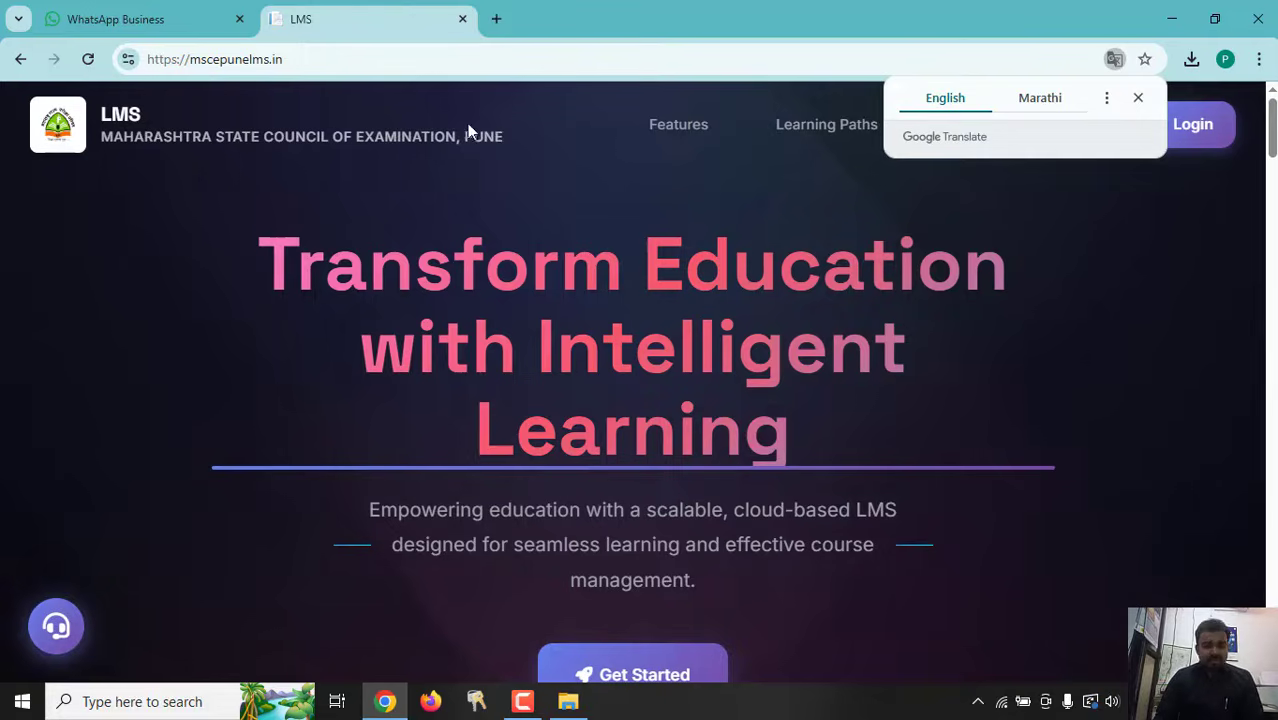
Dismiss the translation prompt and sign in to the LMS student account with the prefilled credentials
click(1138, 97)
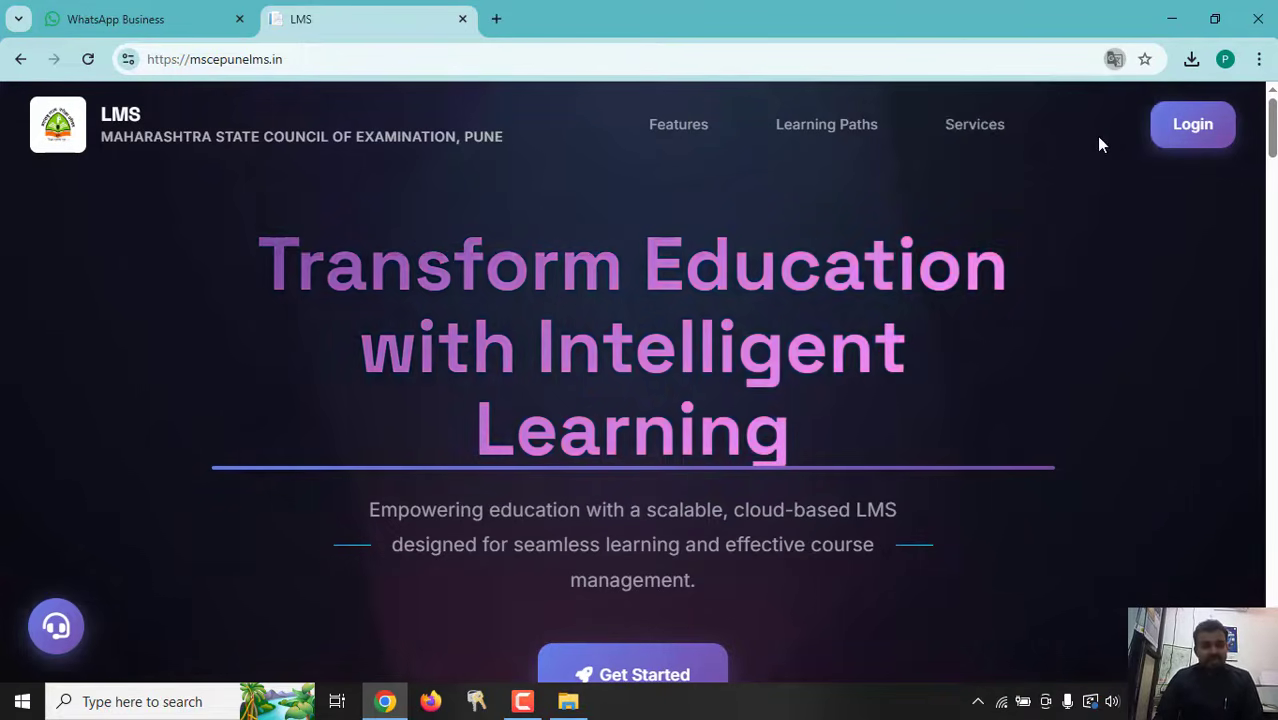
click(1193, 122)
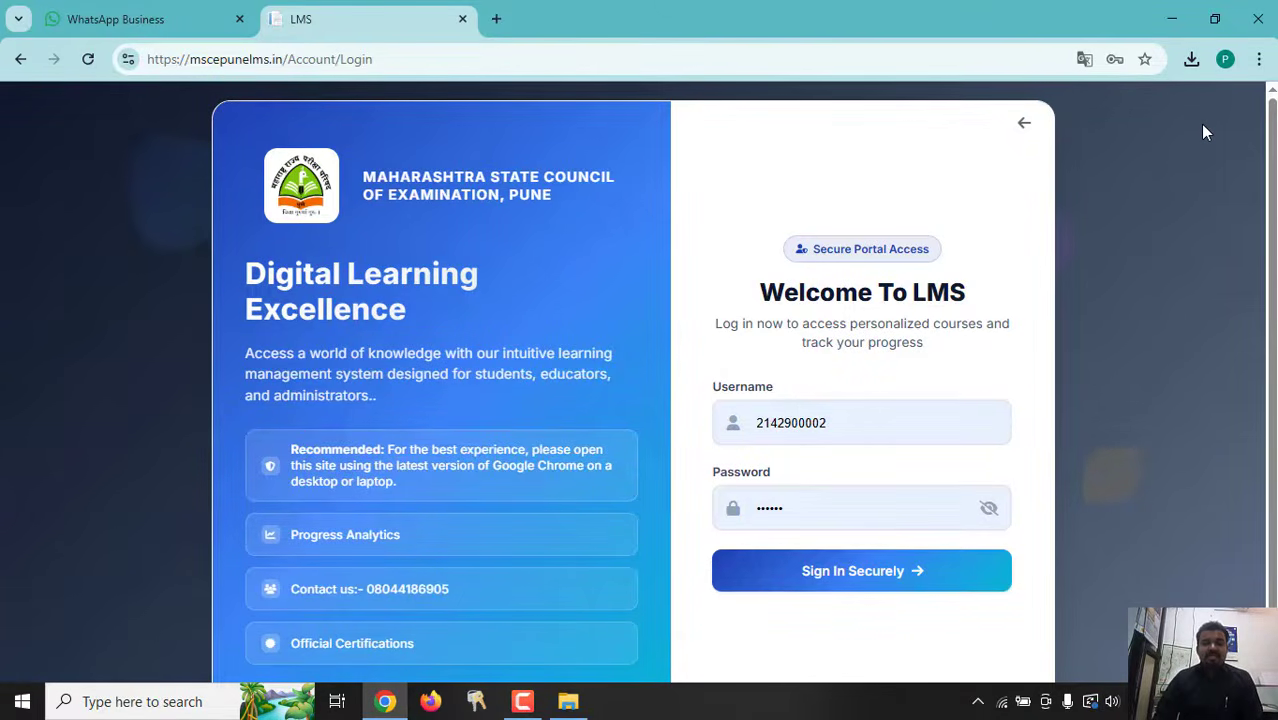
click(893, 422)
click(800, 385)
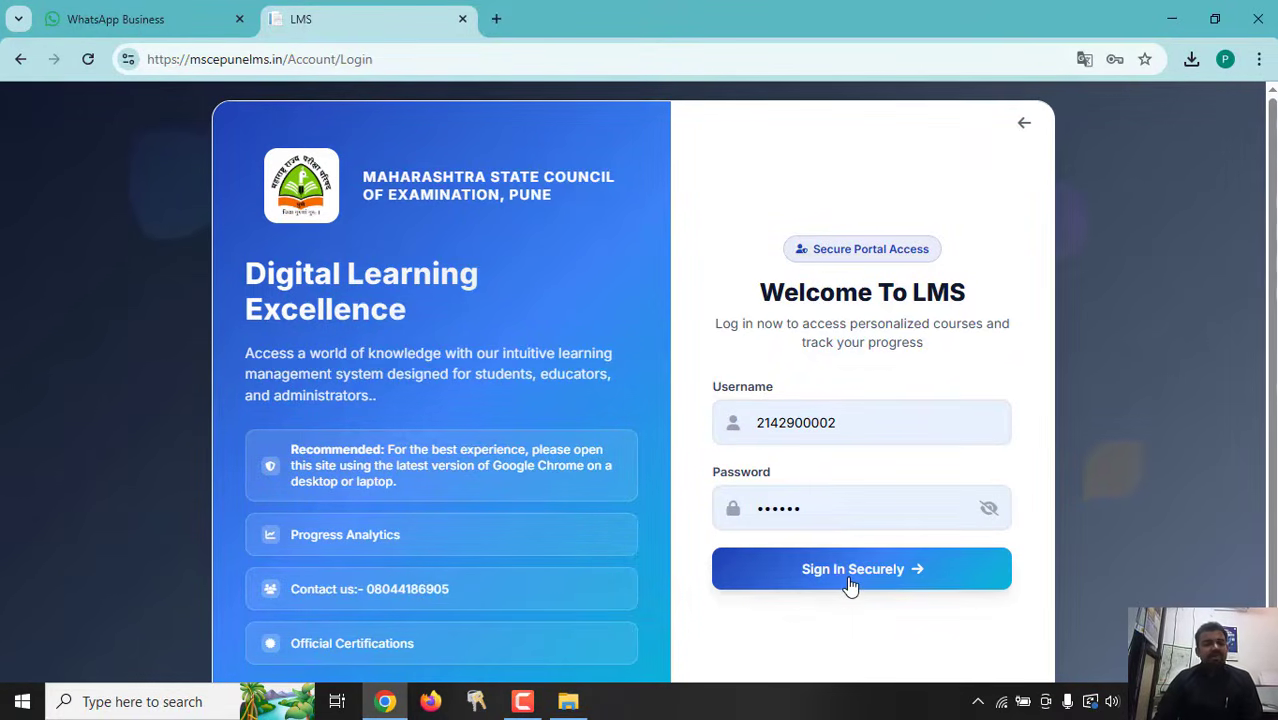
click(849, 585)
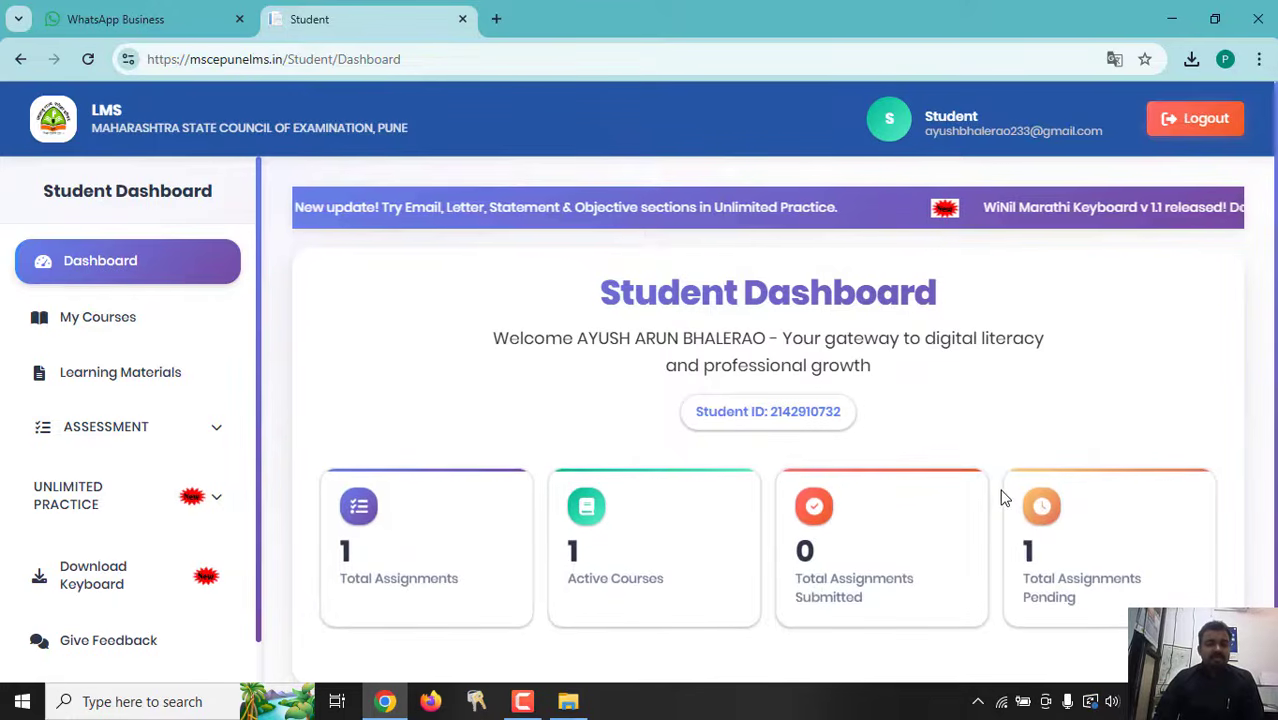
Look over the student dashboard and the ENG-30 course among the active courses
scroll(330, 395, down, 1)
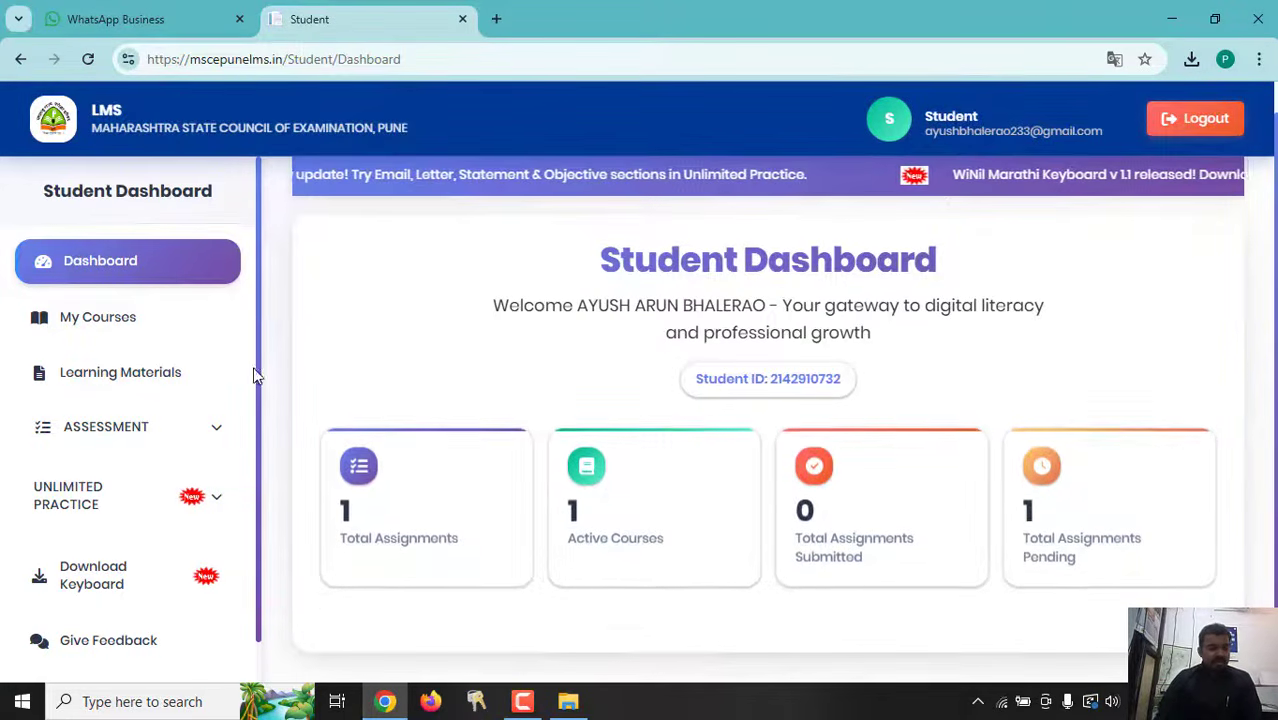
click(114, 326)
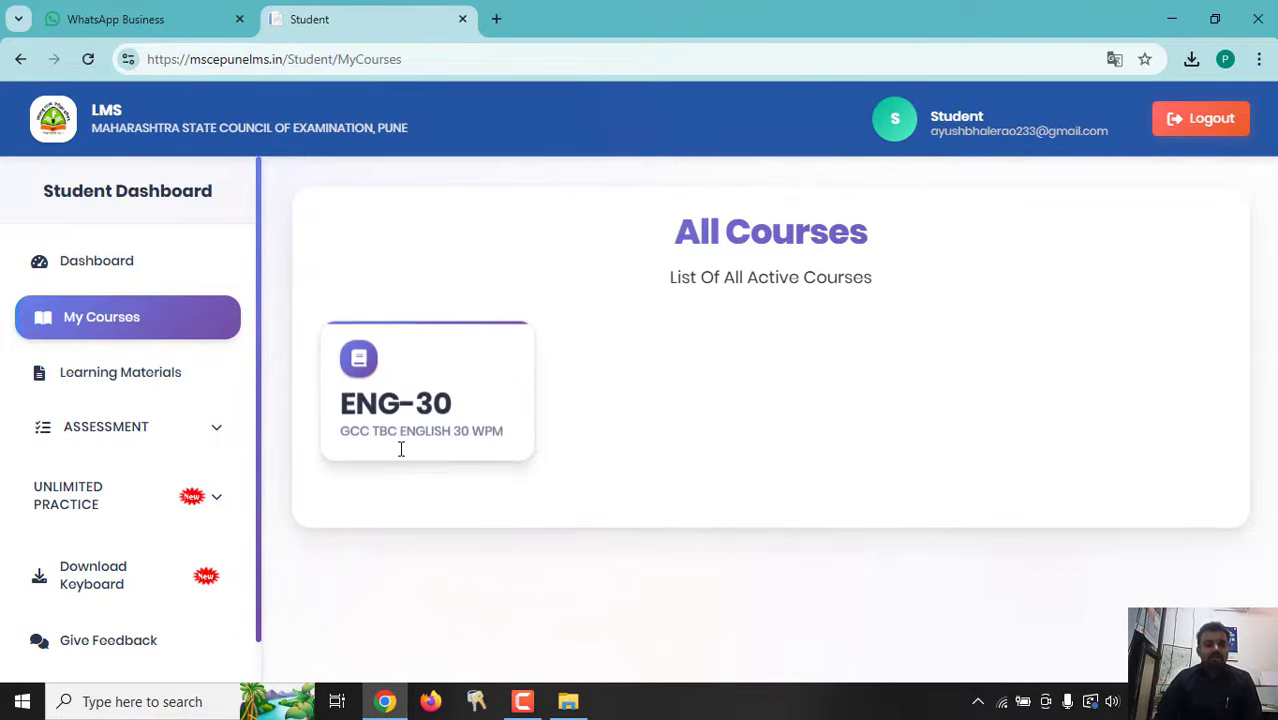
click(478, 397)
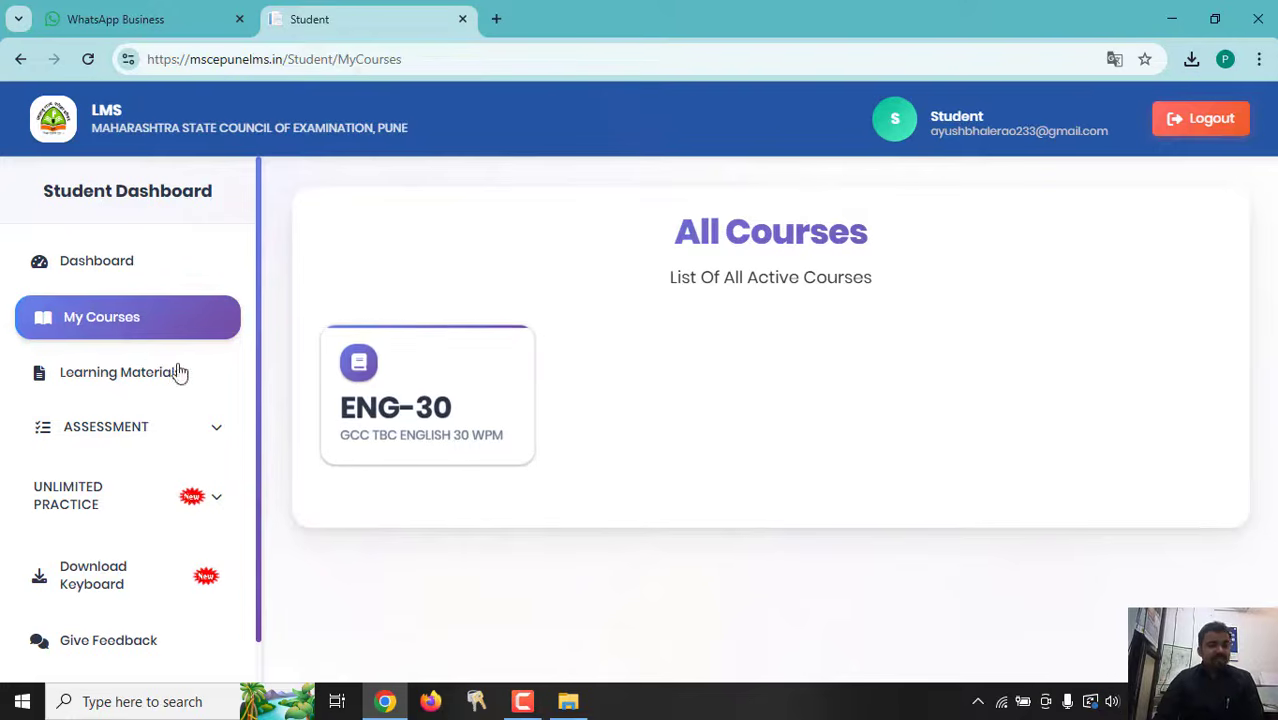
Open the learning materials of GCC TBC ENGLISH 30 WPM and view the schedule list of Assignment 1
click(85, 379)
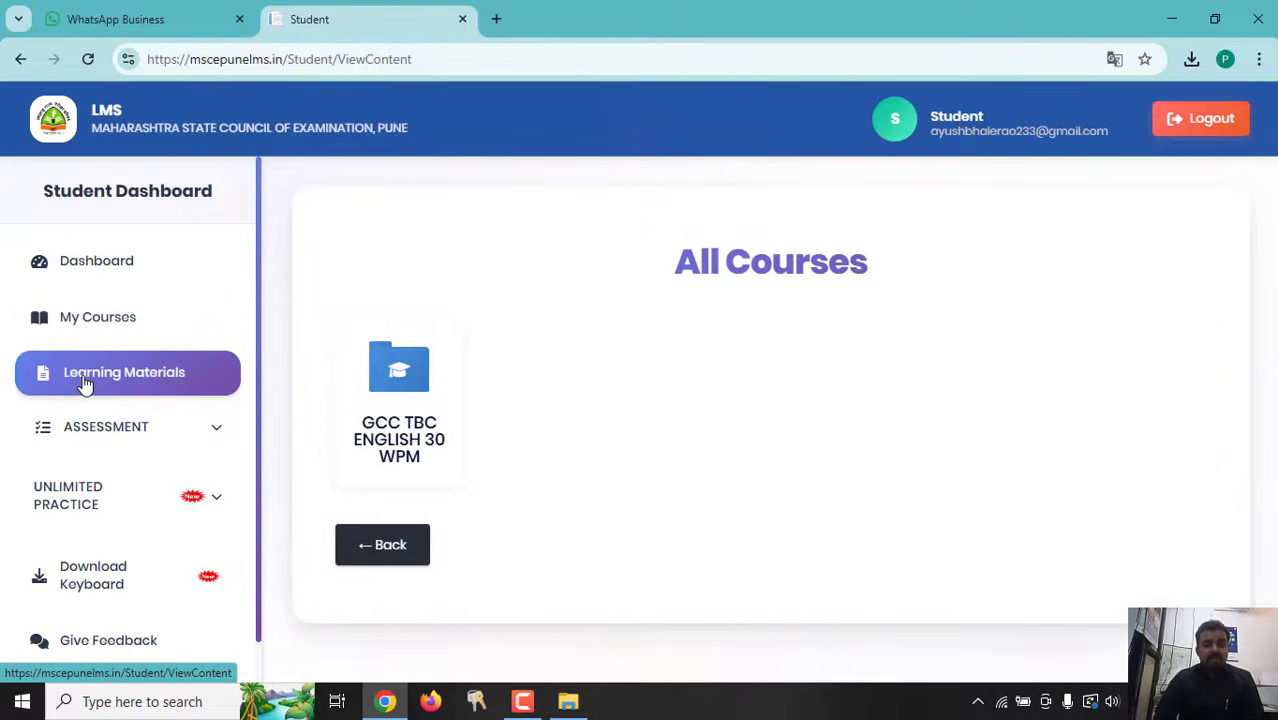
click(402, 440)
click(393, 422)
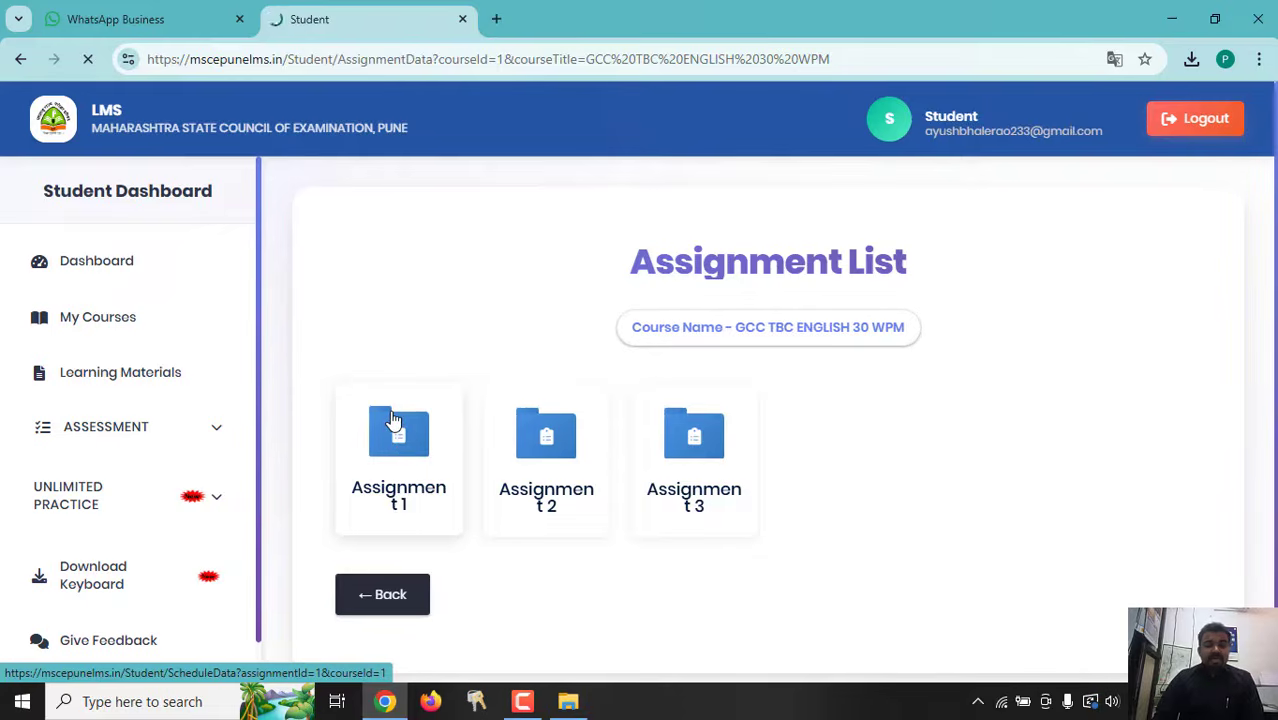
scroll(390, 405, down, 1)
scroll(390, 405, down, 1)
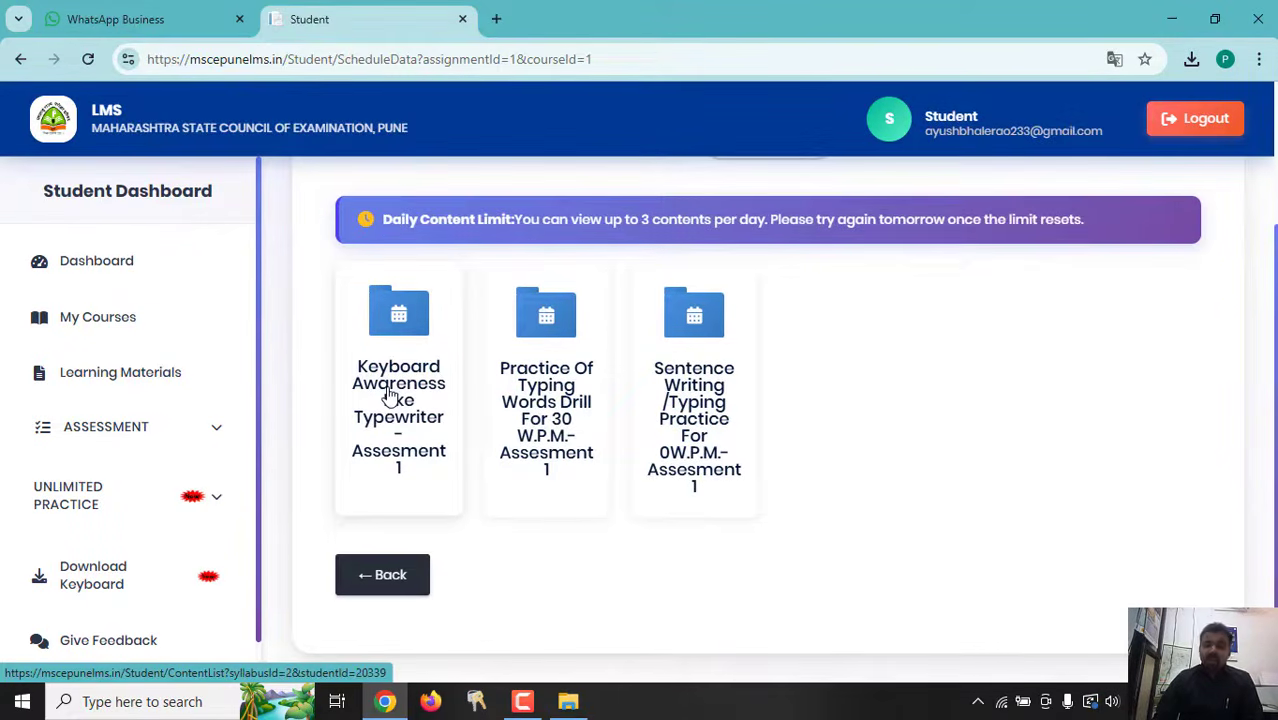
Play the Keyboard Awareness Like Typewriter video from Assessment 1, adjusting the system volume, and close the player
click(391, 376)
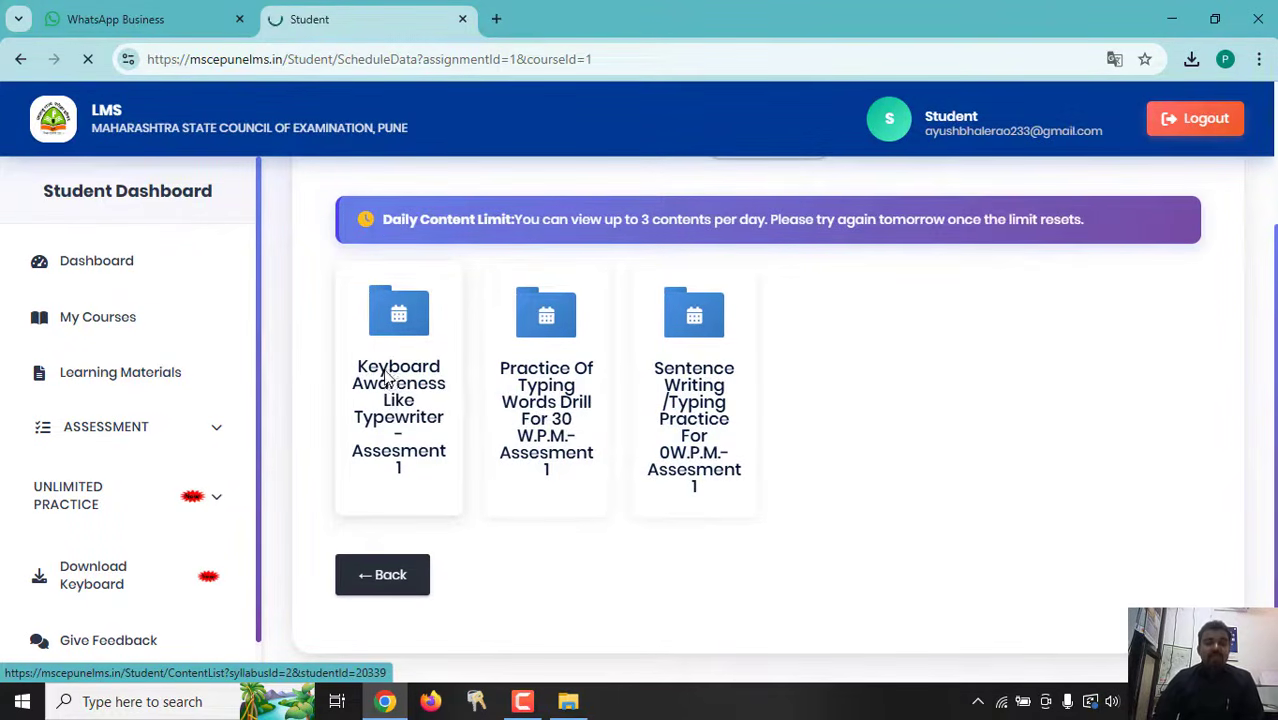
scroll(406, 369, down, 2)
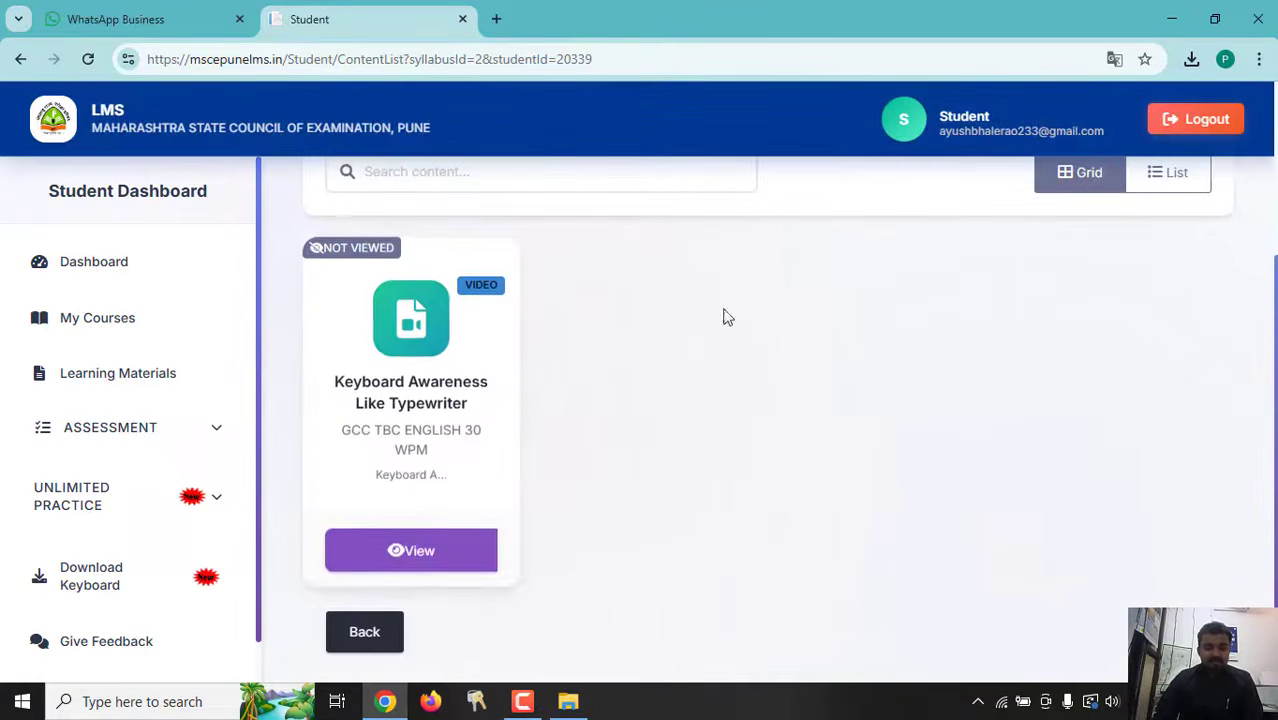
click(414, 548)
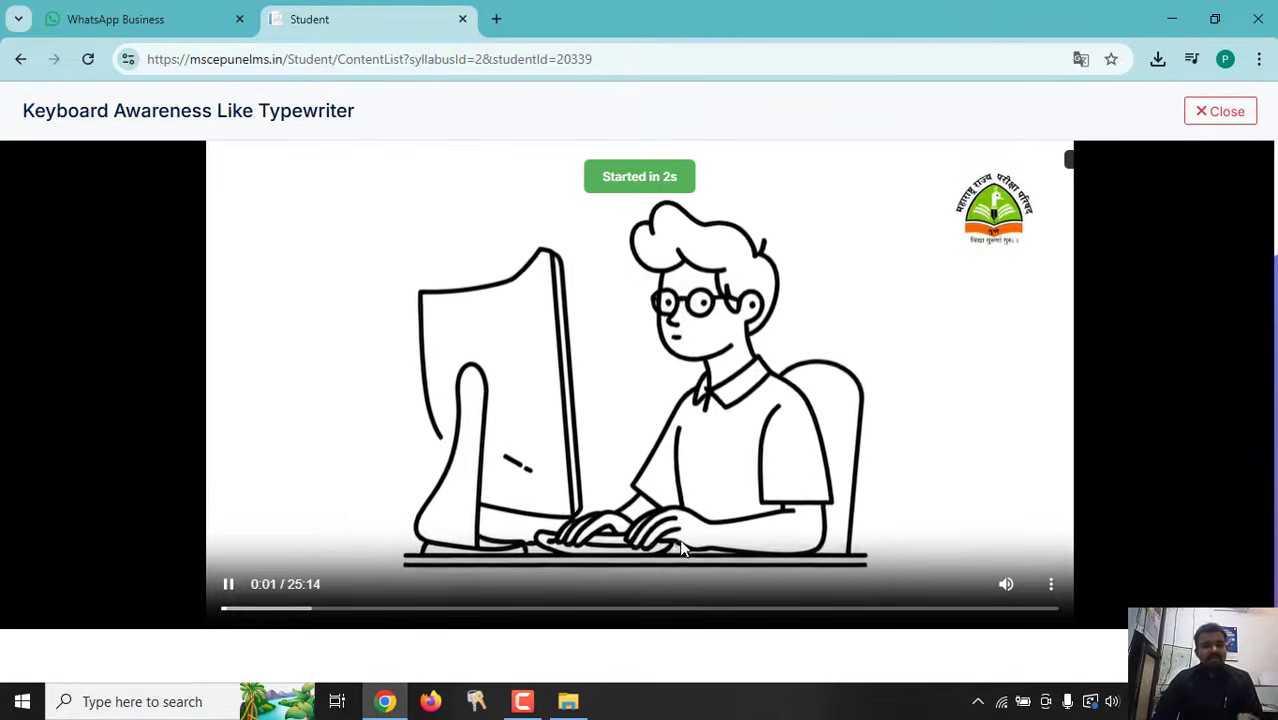
click(1113, 703)
click(1183, 456)
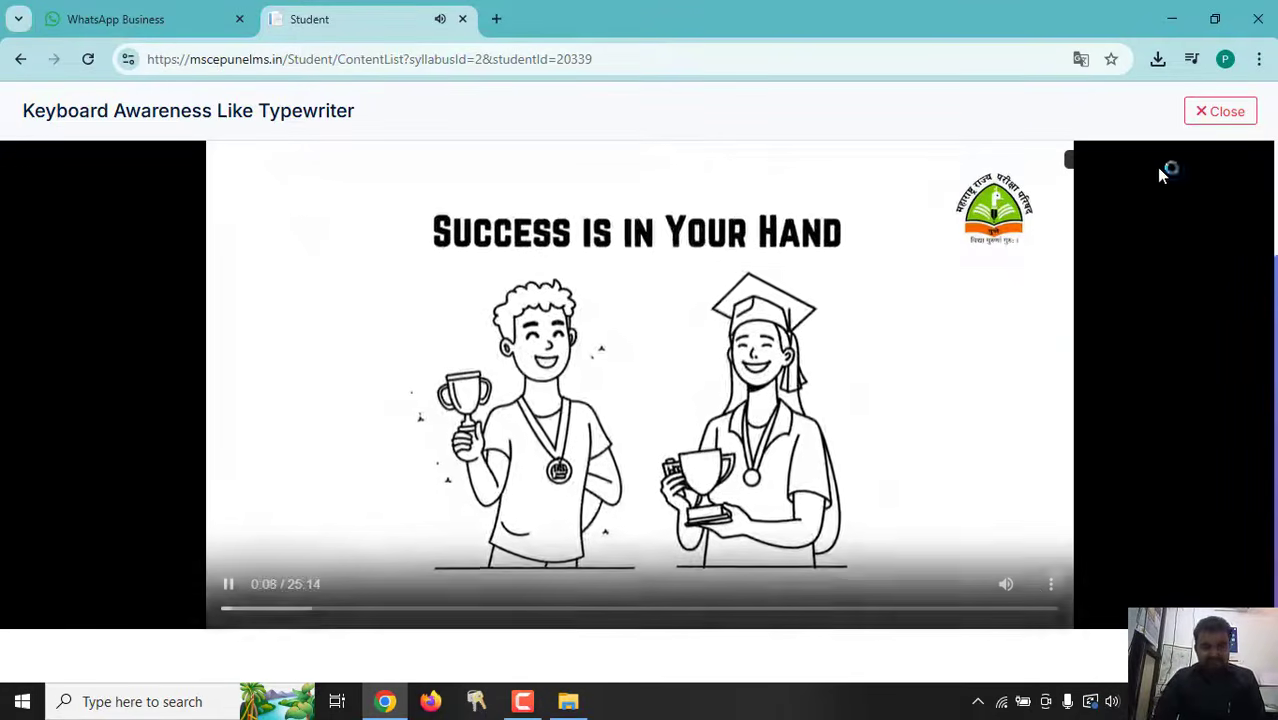
click(1203, 118)
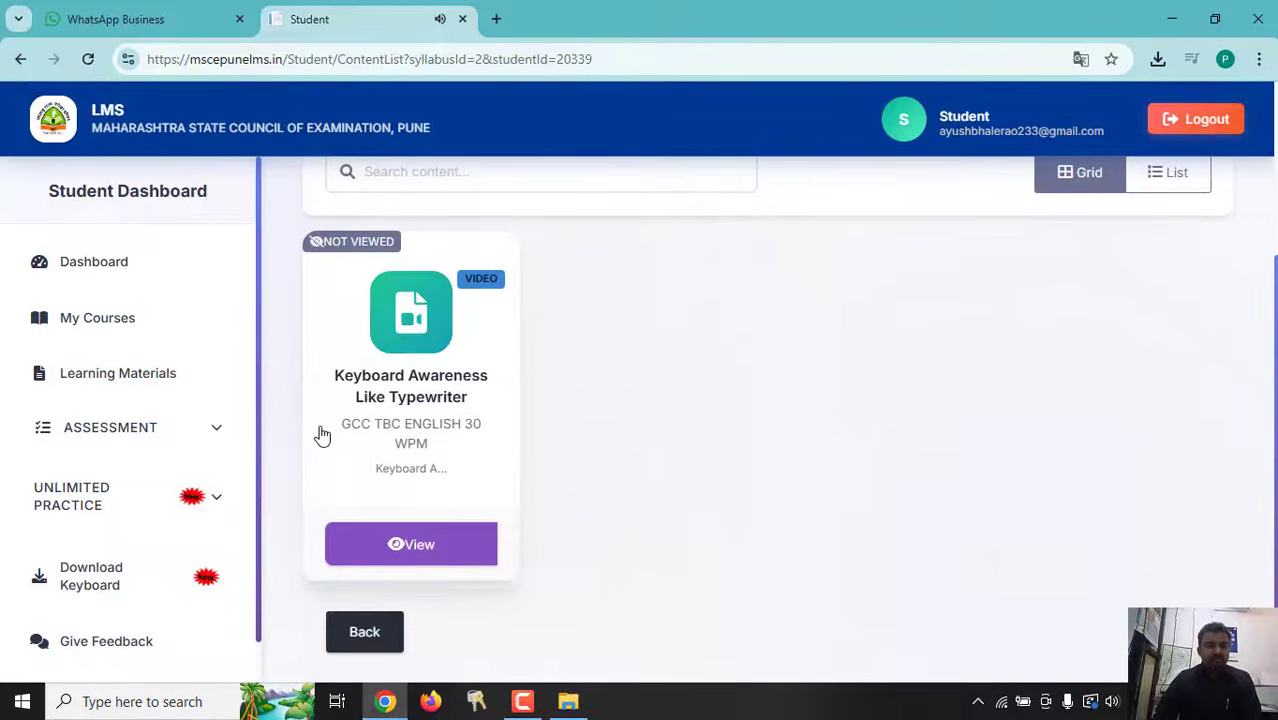
Review the Assignment 1 topics again from the GCC TBC ENGLISH 30 WPM learning materials and return to the assignment list
click(157, 440)
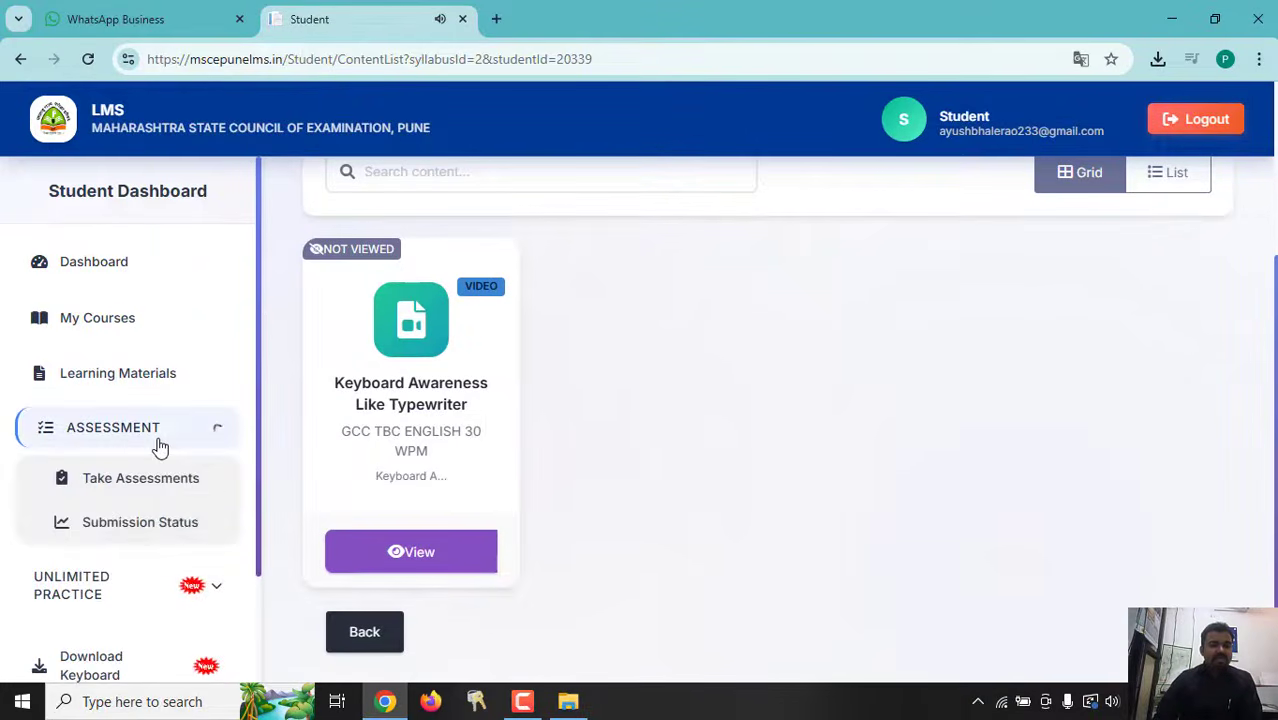
click(130, 376)
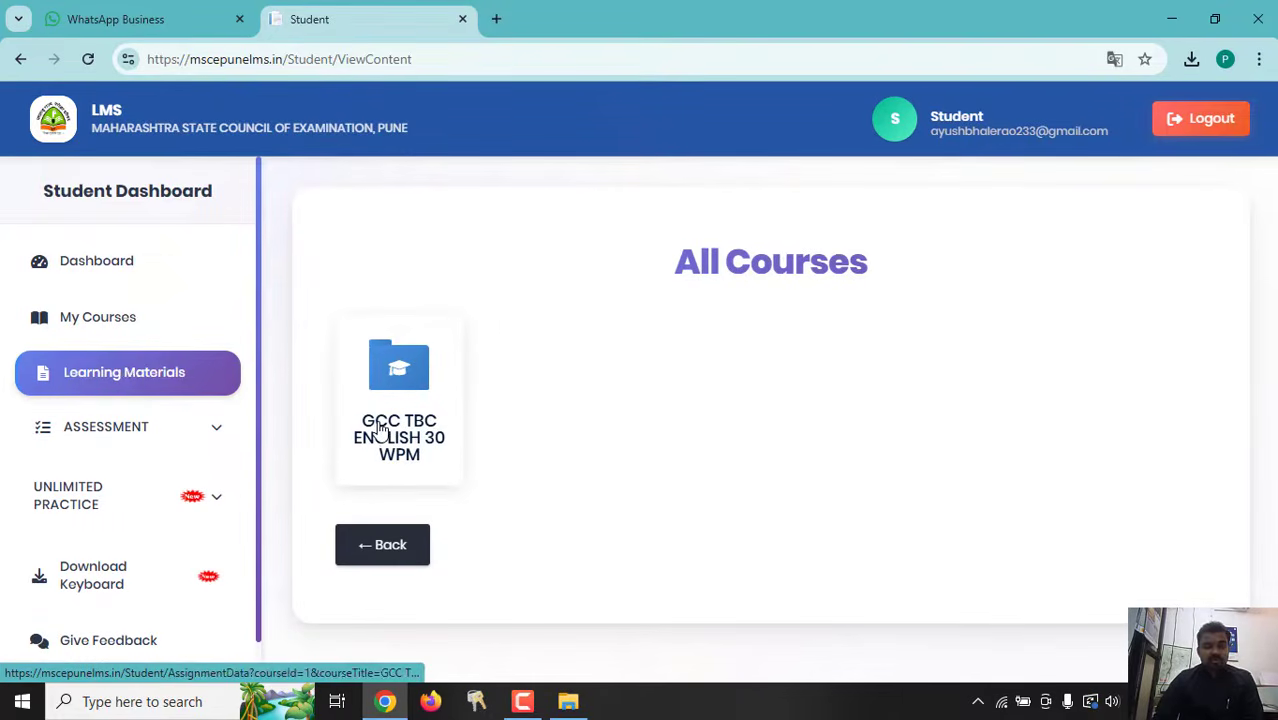
click(380, 428)
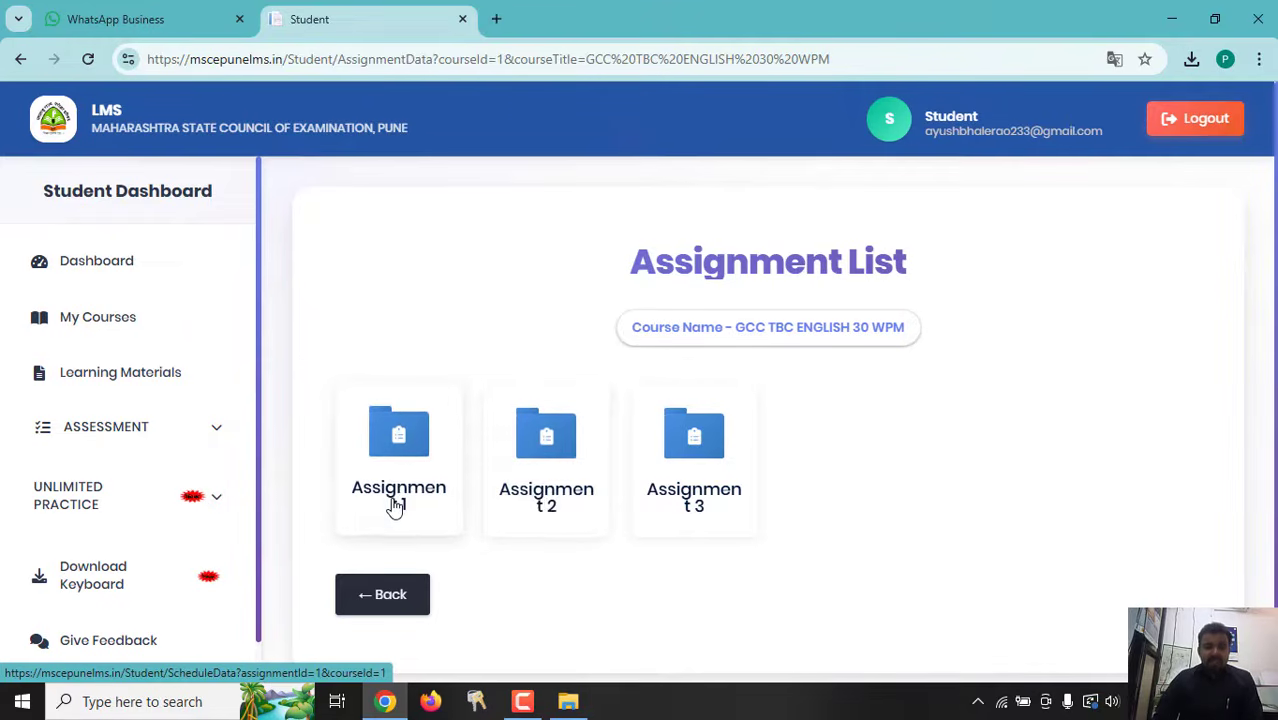
click(396, 506)
scroll(420, 460, down, 1)
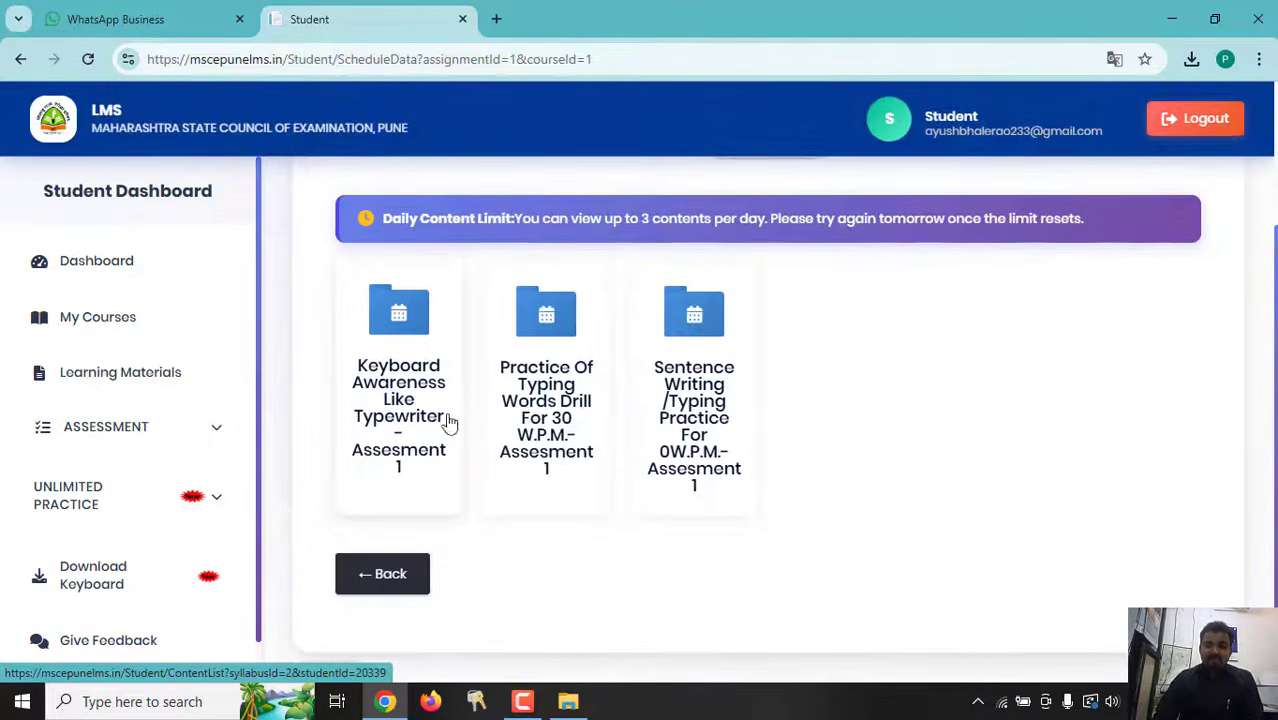
click(384, 574)
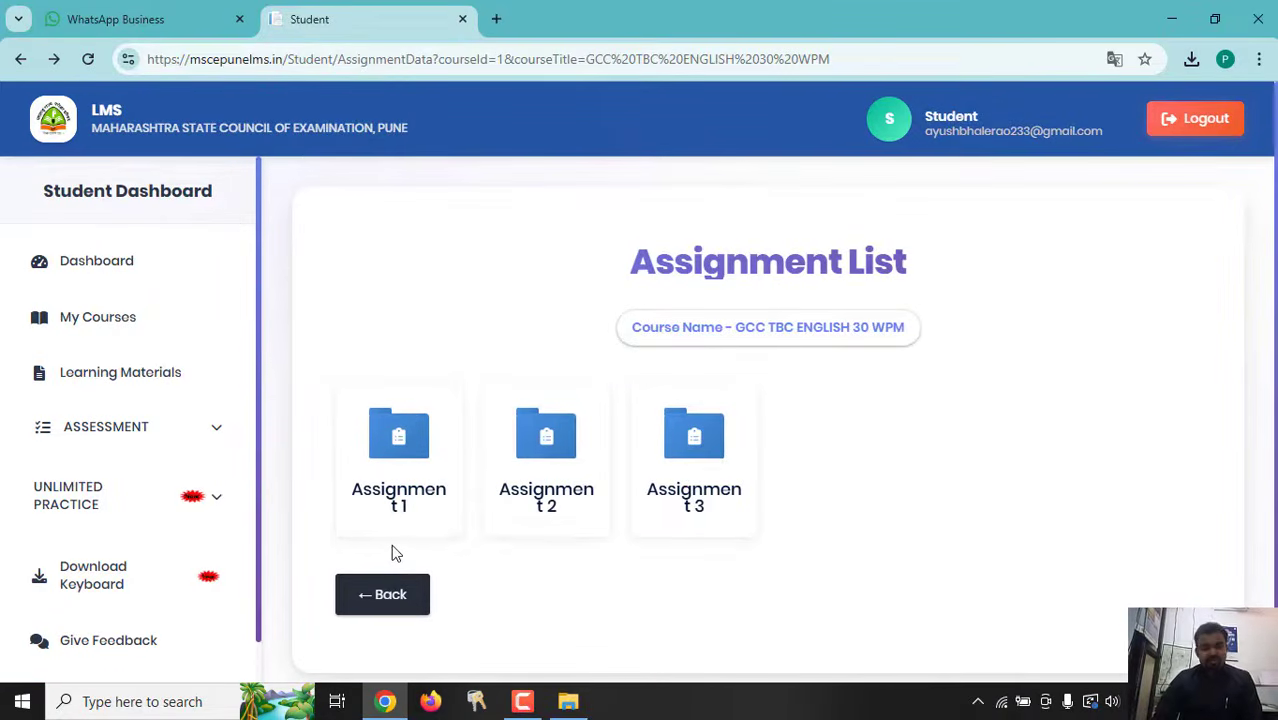
View the schedule list of Assignment 2 and return to the assignment list
click(544, 488)
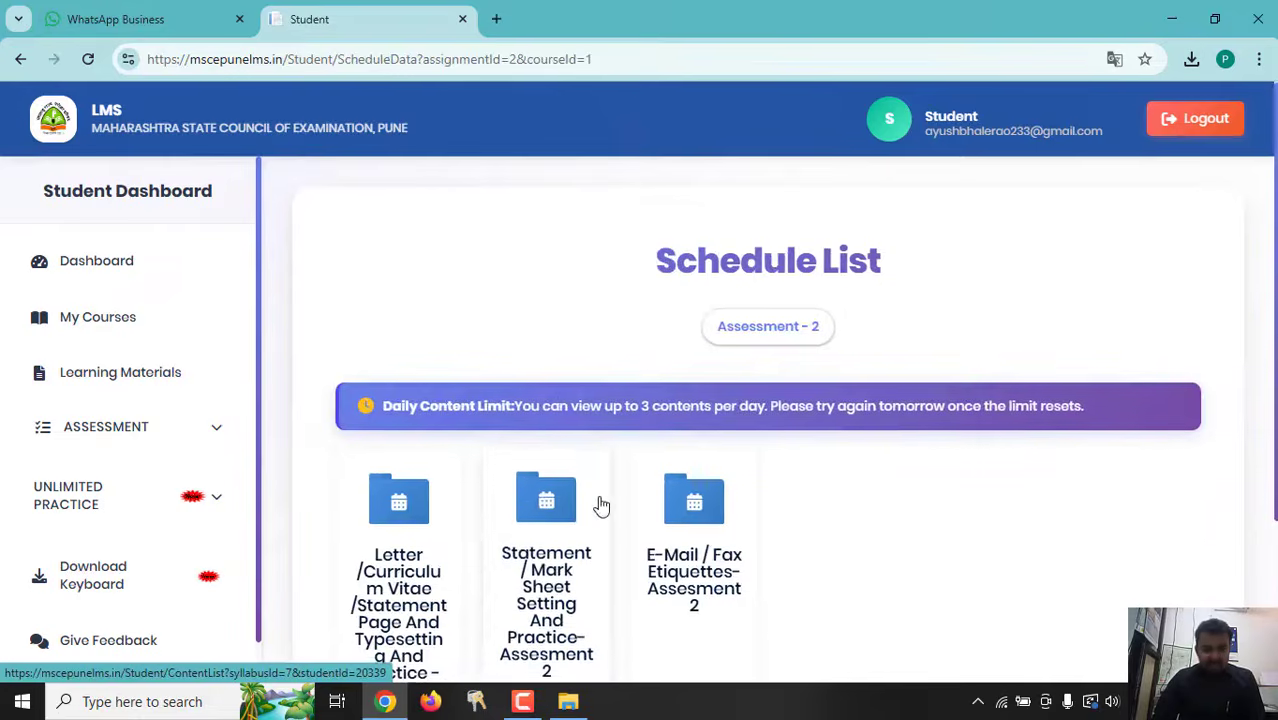
scroll(483, 428, down, 1)
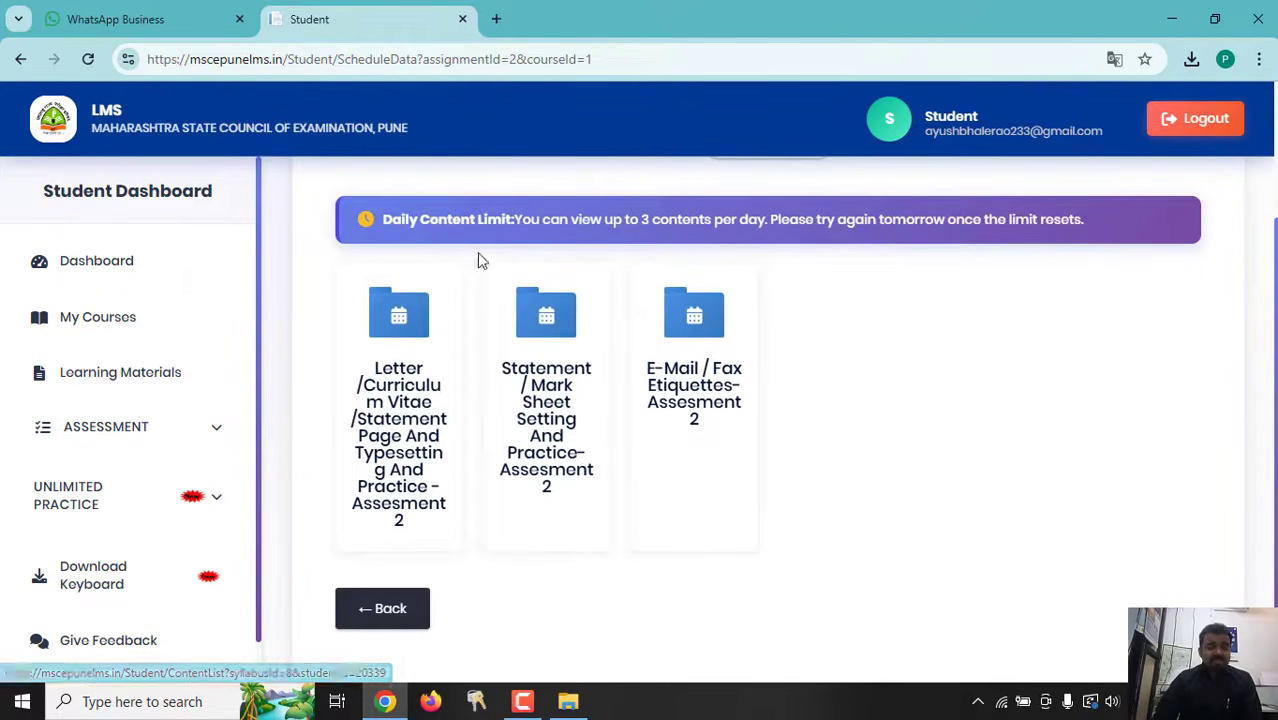
click(391, 621)
View the Computer Syllabus contents under Assignment 3 and return to its schedule list
click(675, 483)
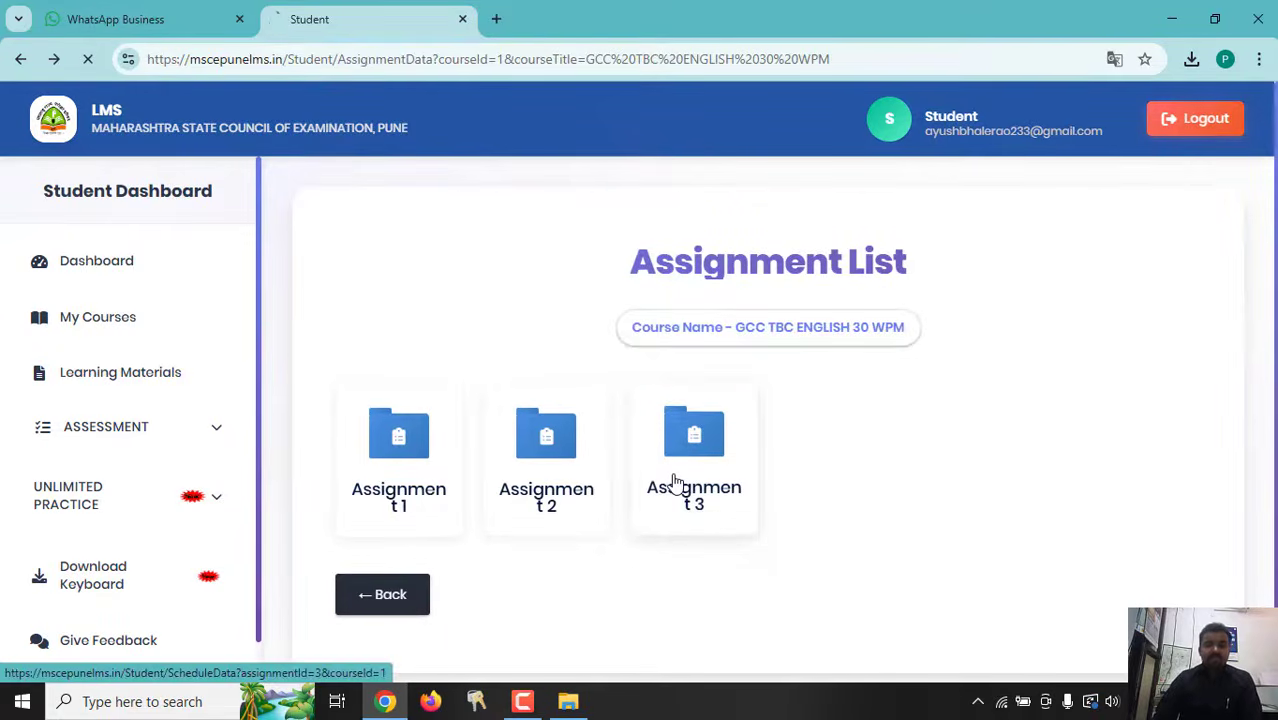
scroll(670, 483, down, 1)
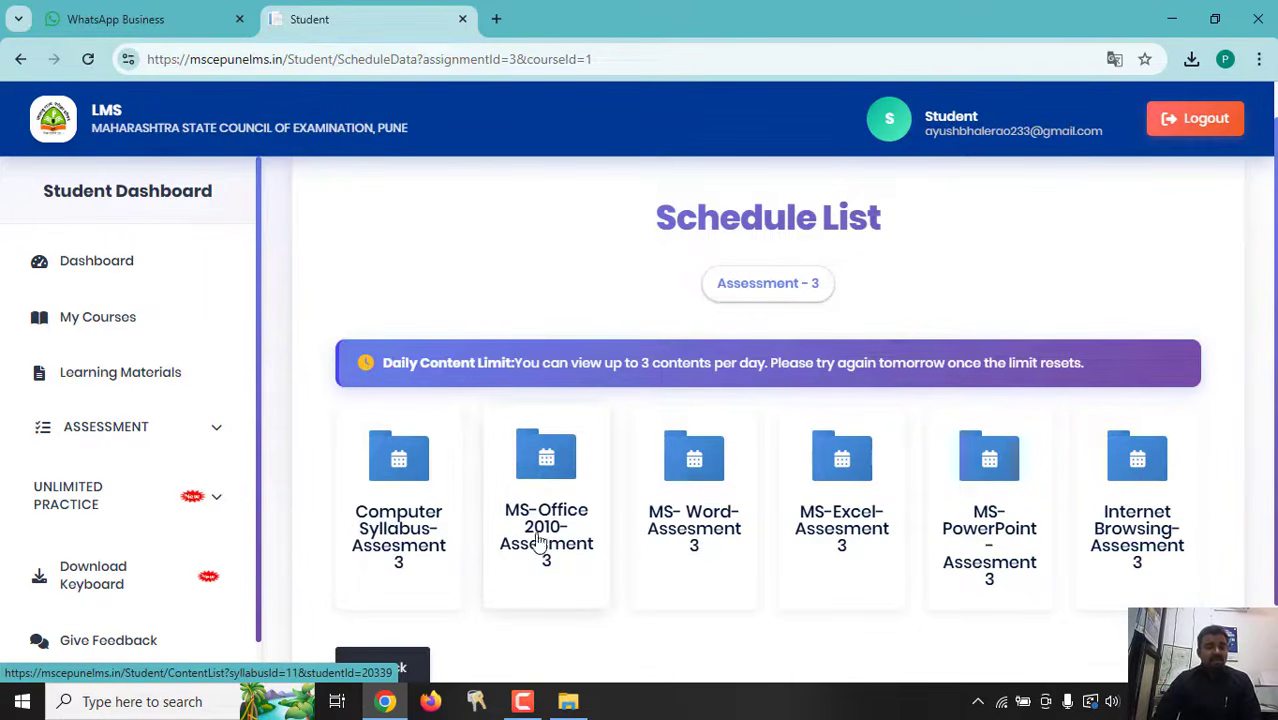
click(428, 515)
scroll(440, 516, down, 2)
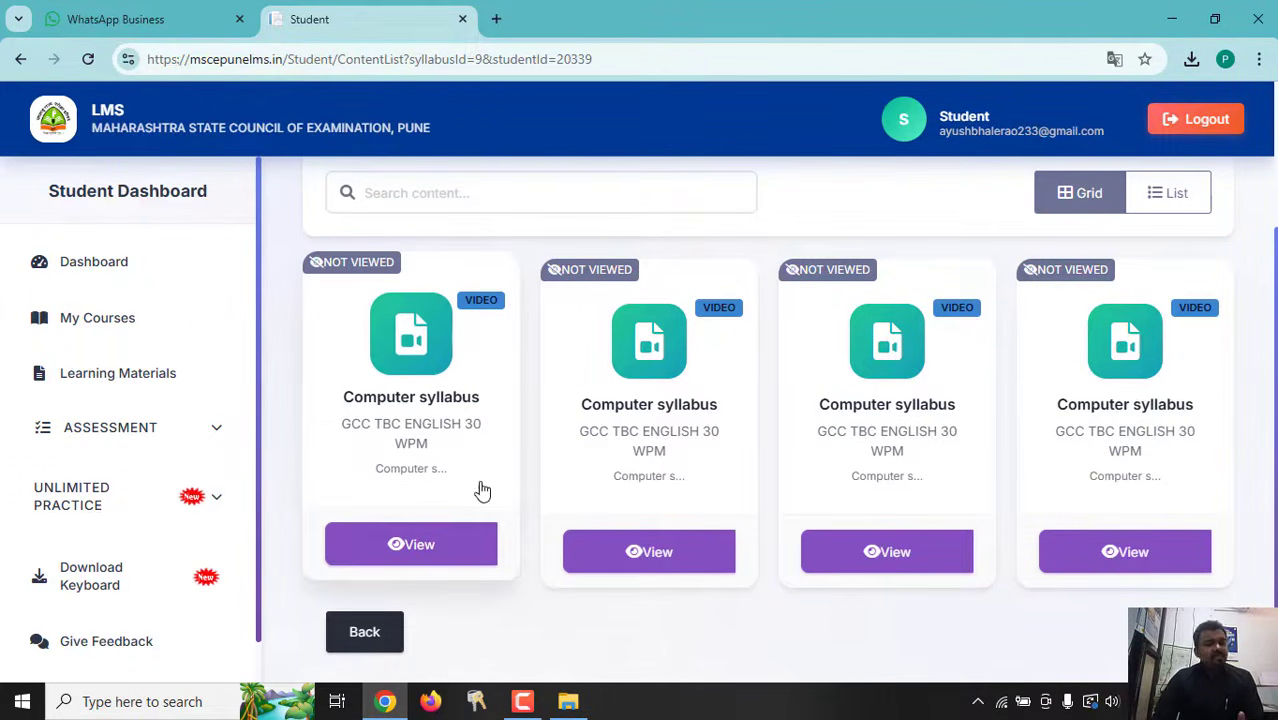
click(367, 632)
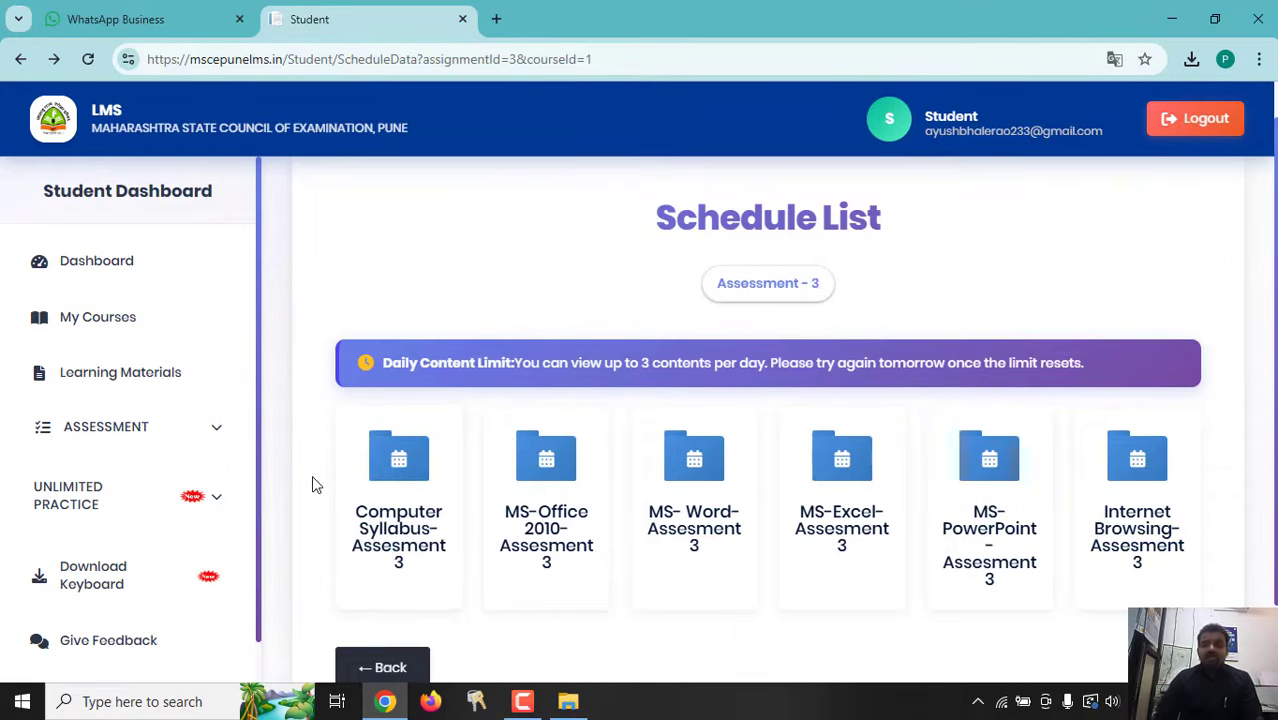
Open Unlimited Practice and select the course GCC TBC ENGLISH 30 WPM to show its practice sections
click(106, 493)
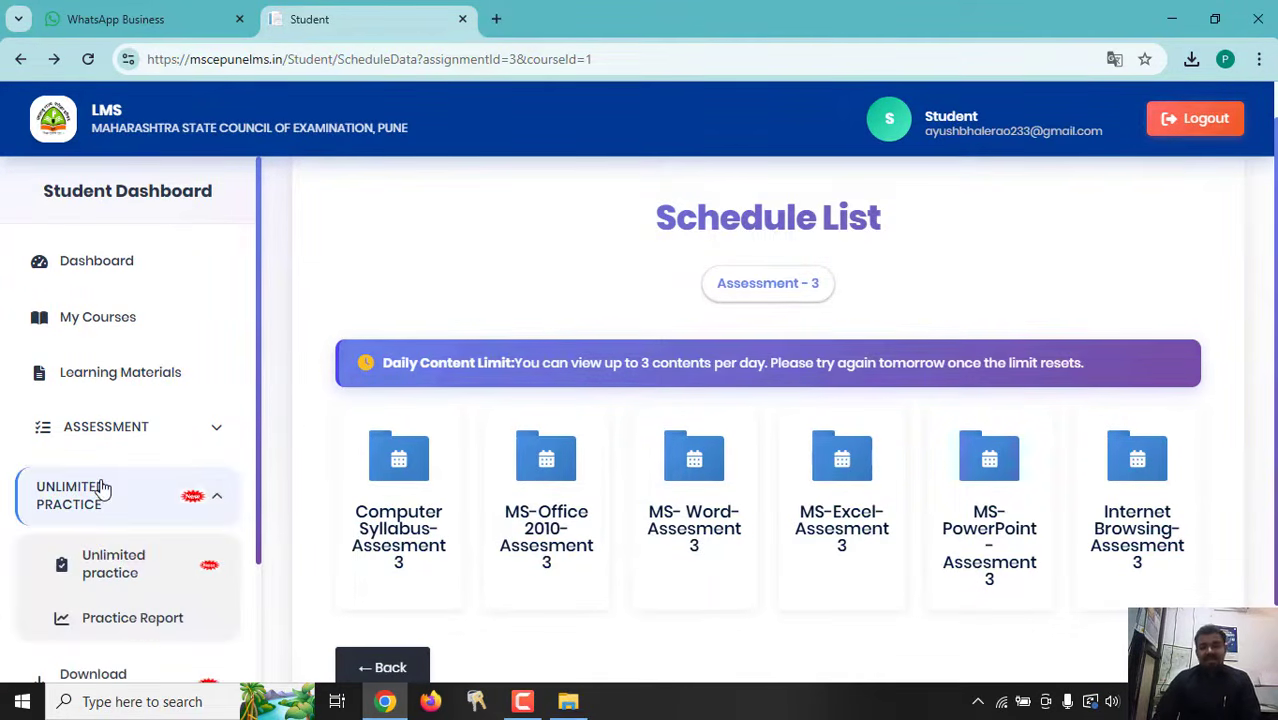
click(91, 576)
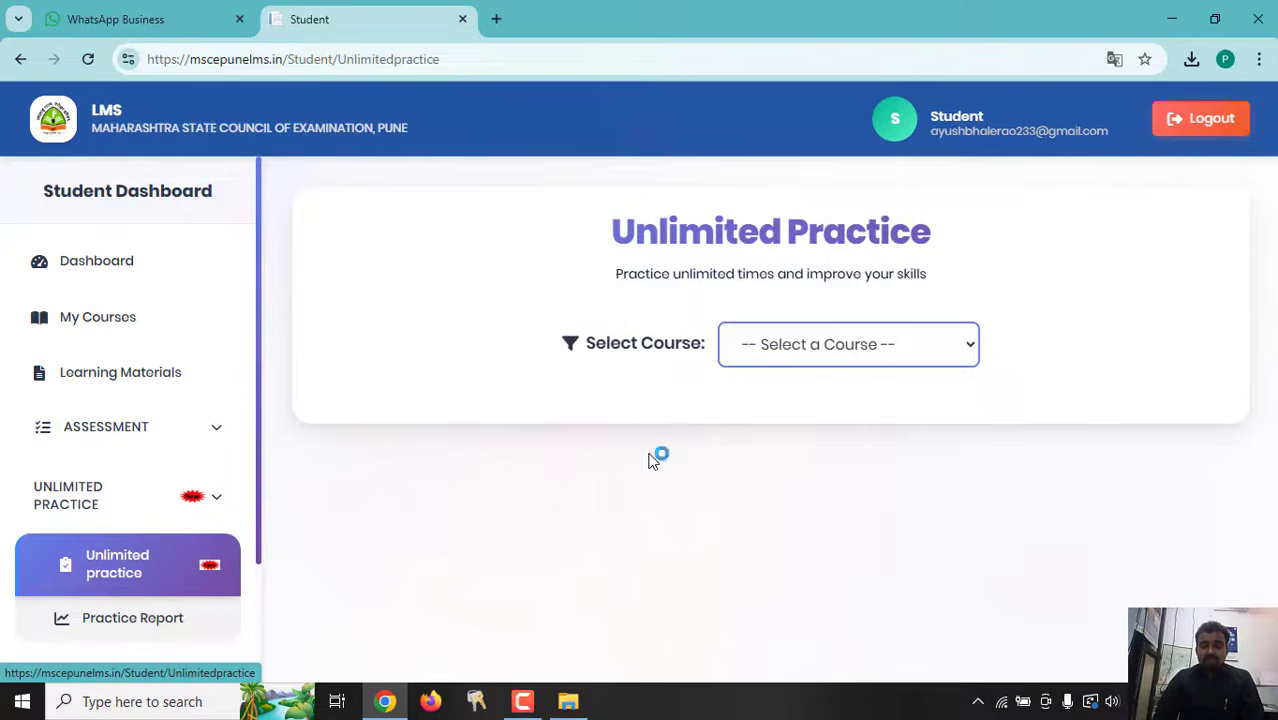
click(793, 352)
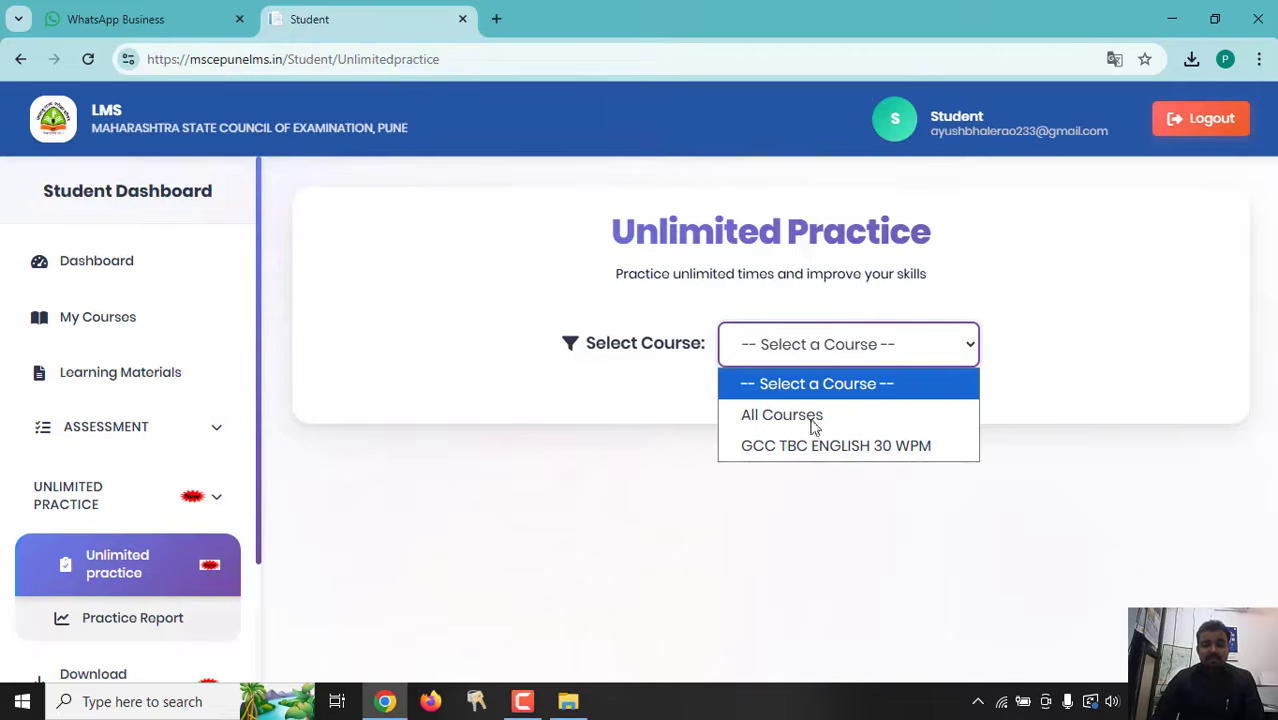
click(826, 452)
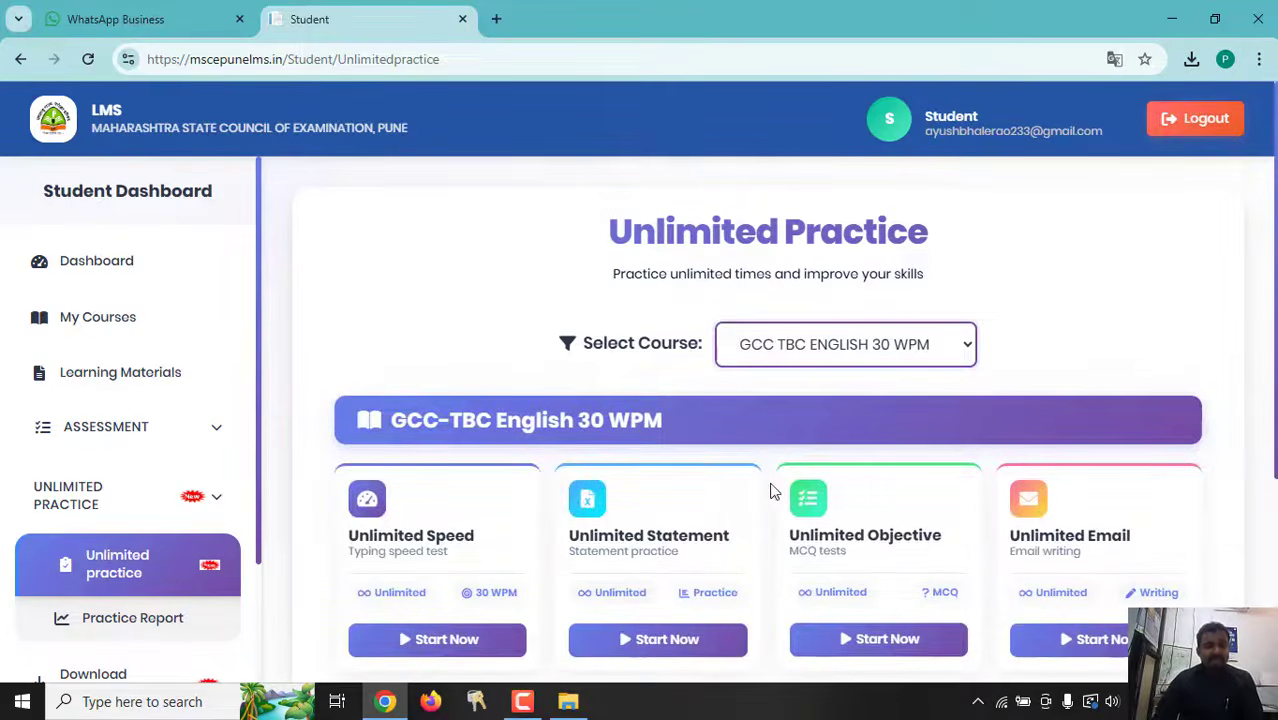
scroll(780, 480, down, 2)
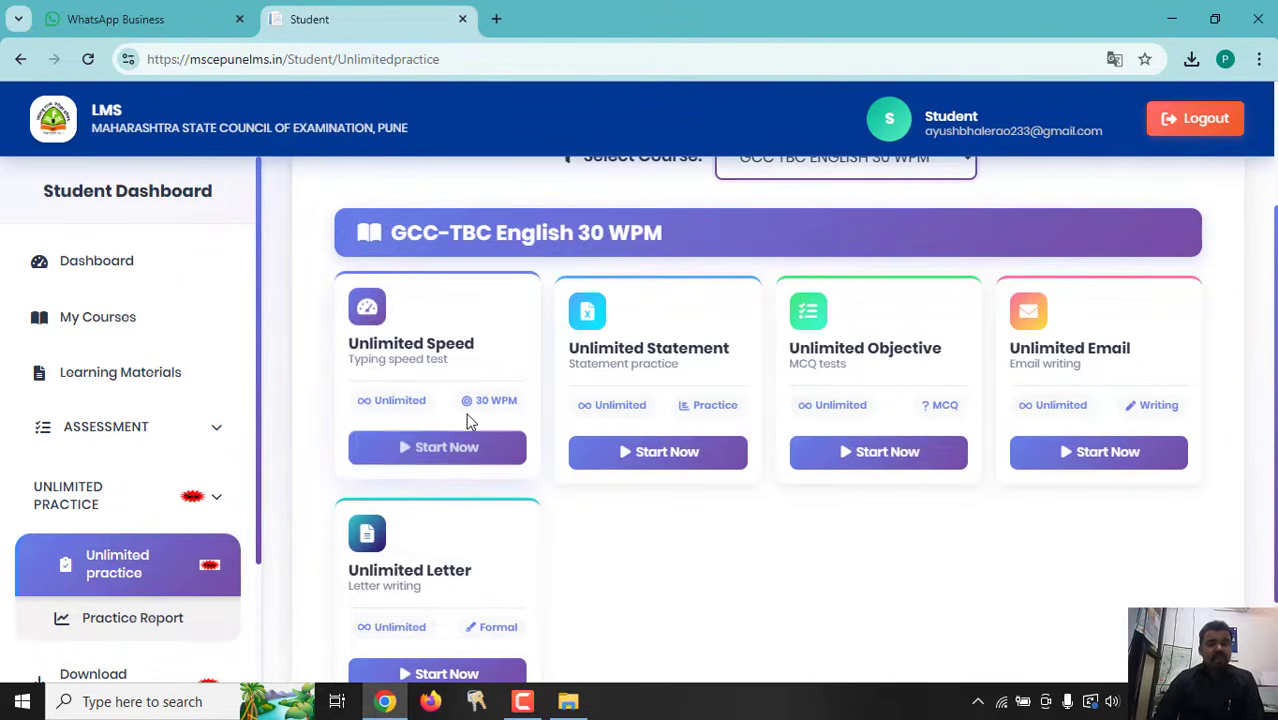
Start the Unlimited Speed practice, zoom out the question passage and enter "The" as the answer text
click(440, 458)
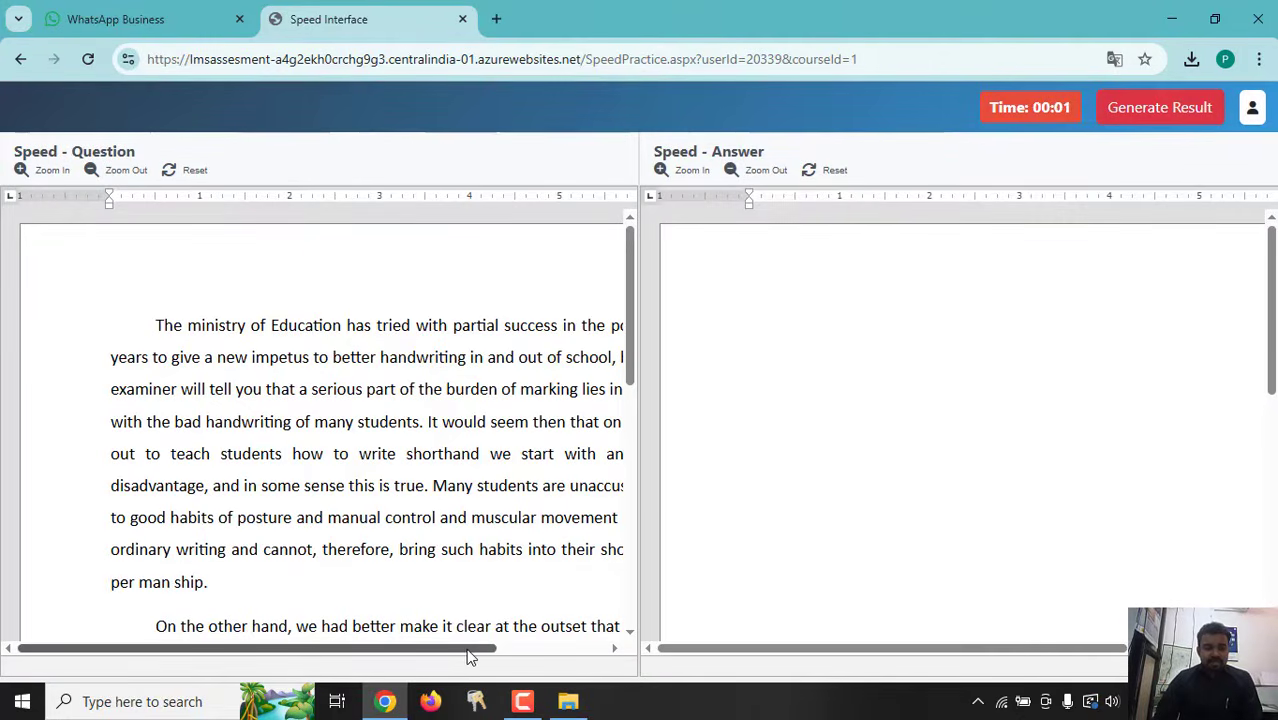
drag(470, 651, 510, 655)
click(128, 178)
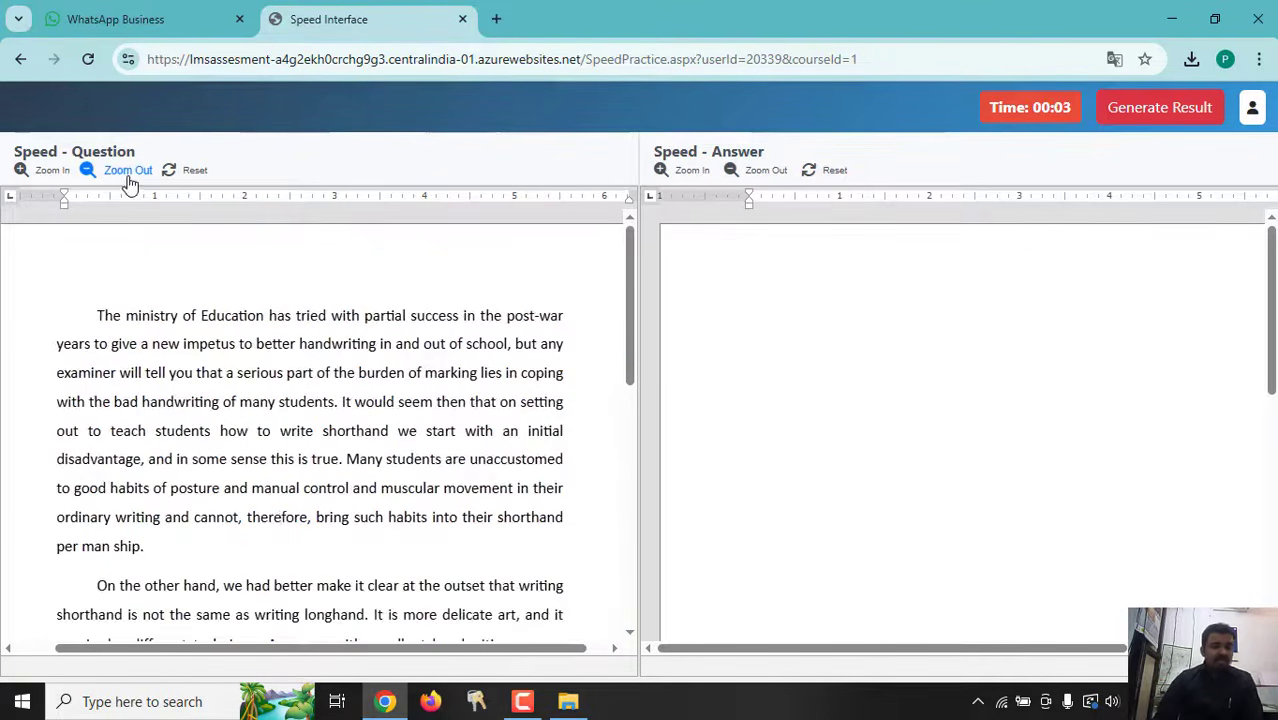
drag(630, 287, 626, 301)
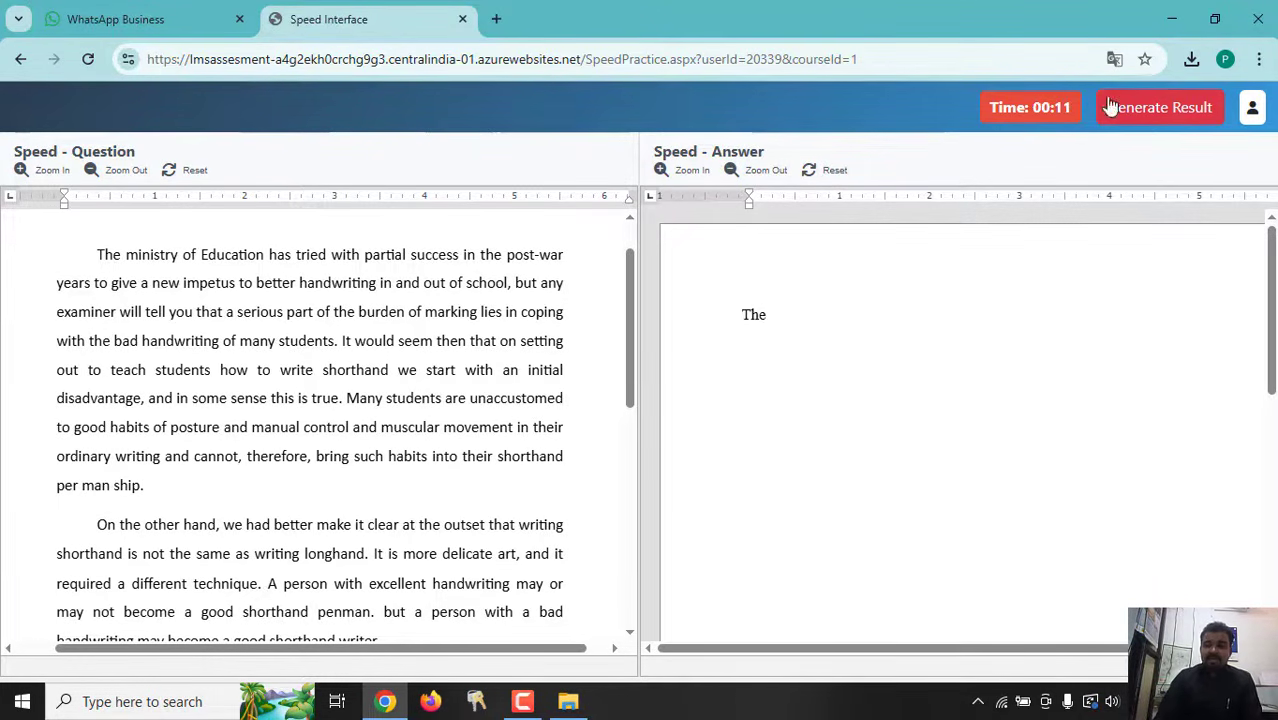
drag(632, 322, 1050, 163)
Generate the speed test result and save it as ComparedDocument (1).docx in the Downloads folder
click(1141, 120)
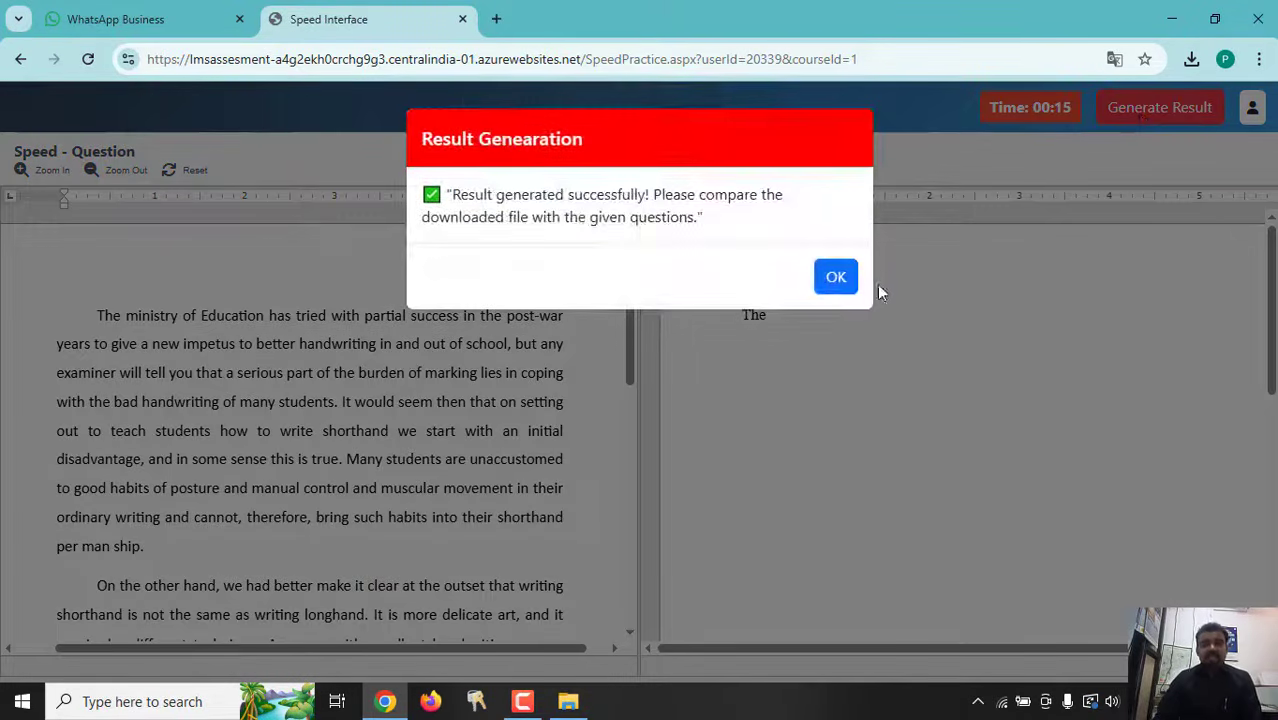
click(848, 283)
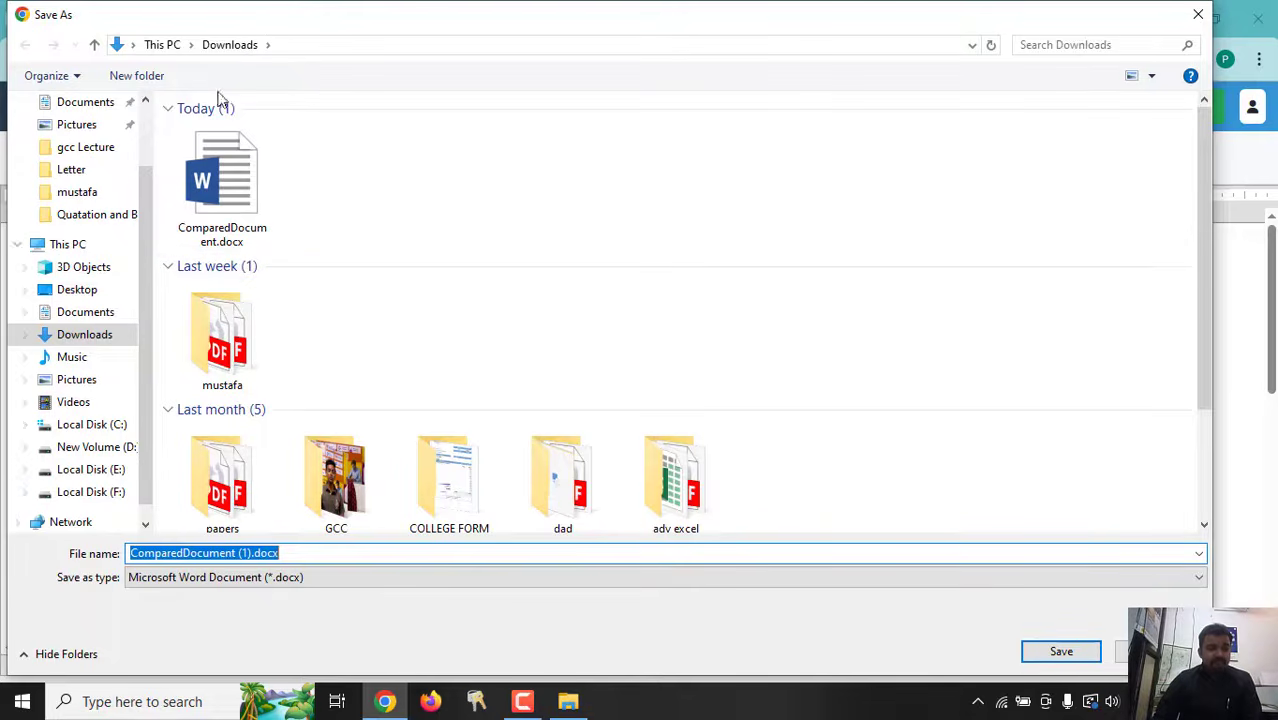
drag(87, 27, 147, 27)
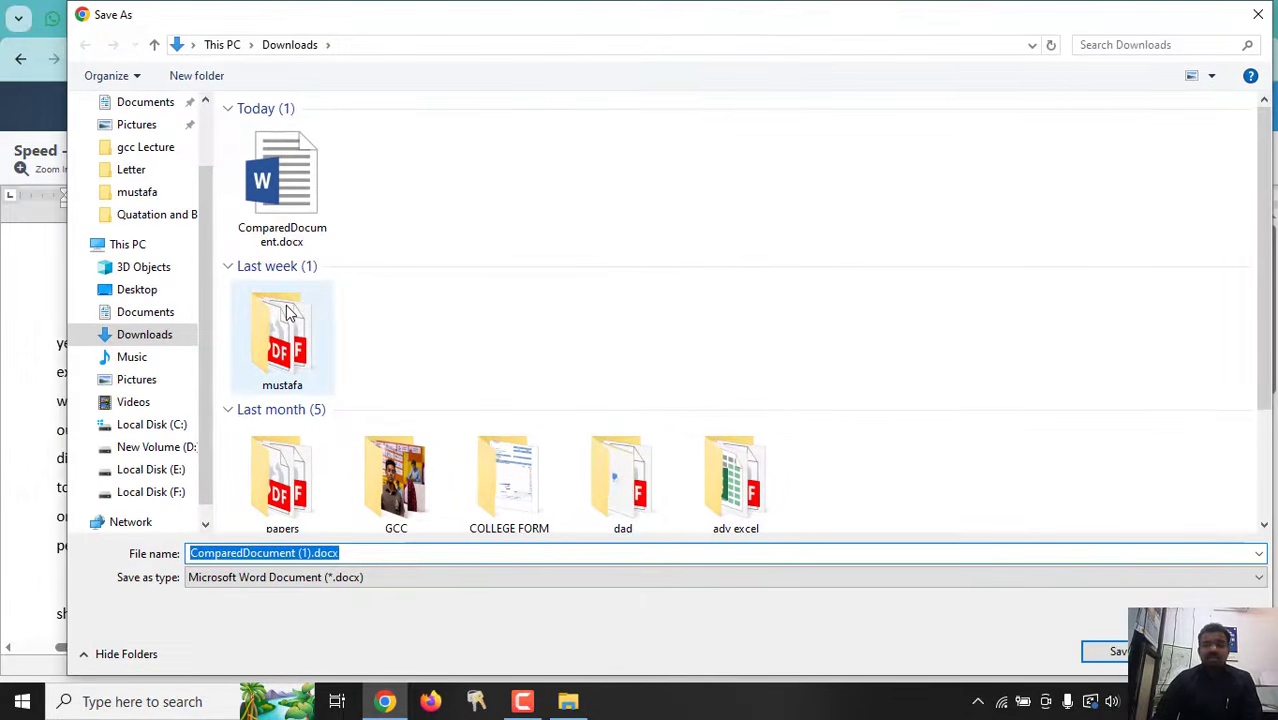
click(1107, 651)
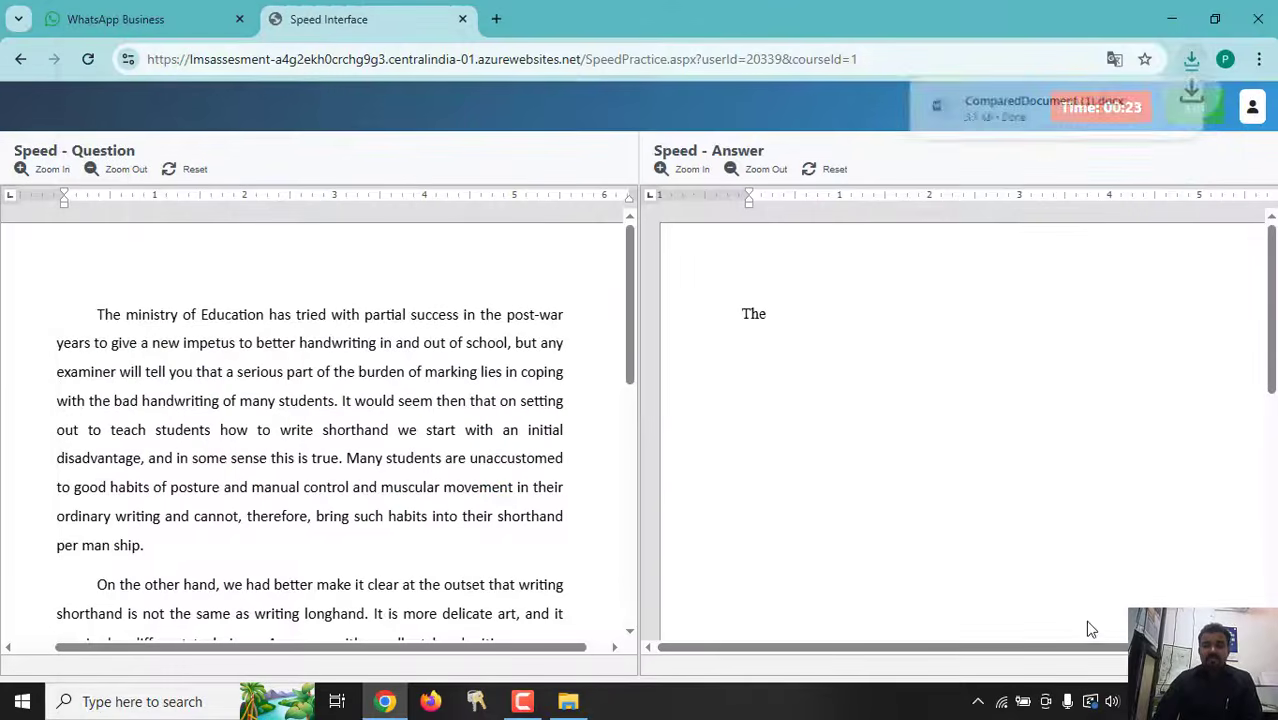
Open the downloaded ComparedDocument (1).docx in Word and recover its contents
click(1007, 117)
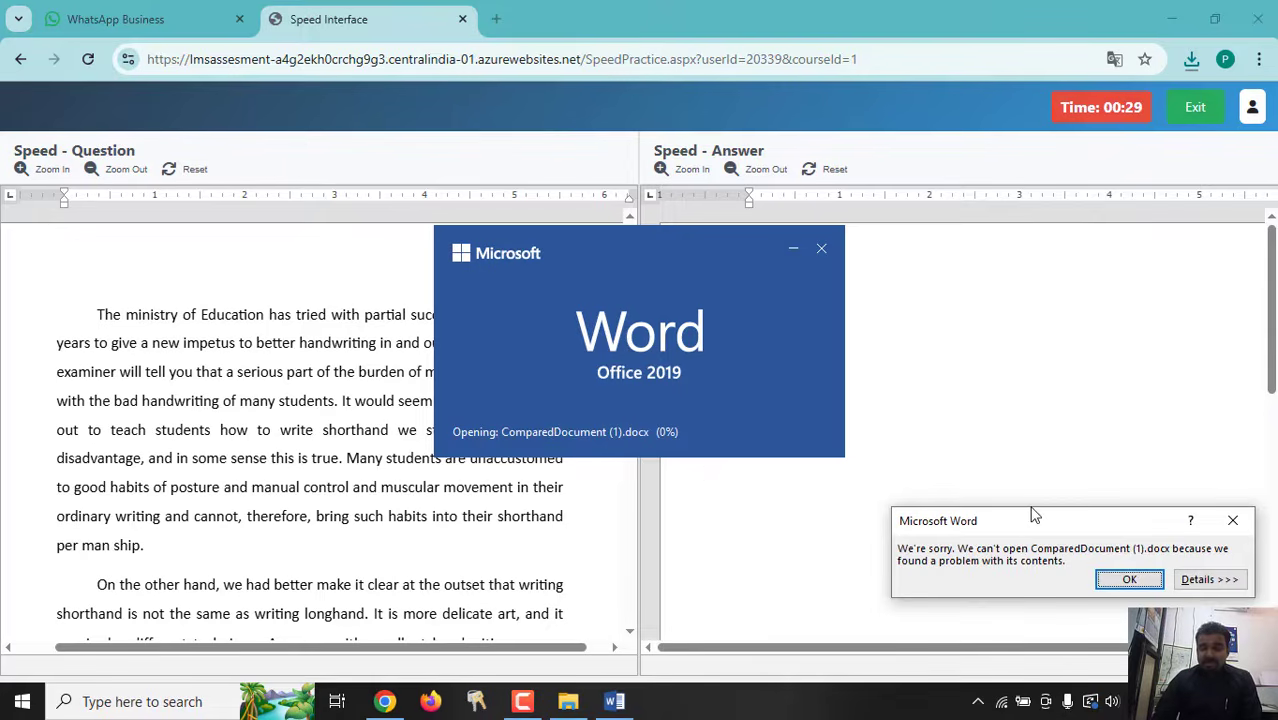
drag(1035, 521, 980, 391)
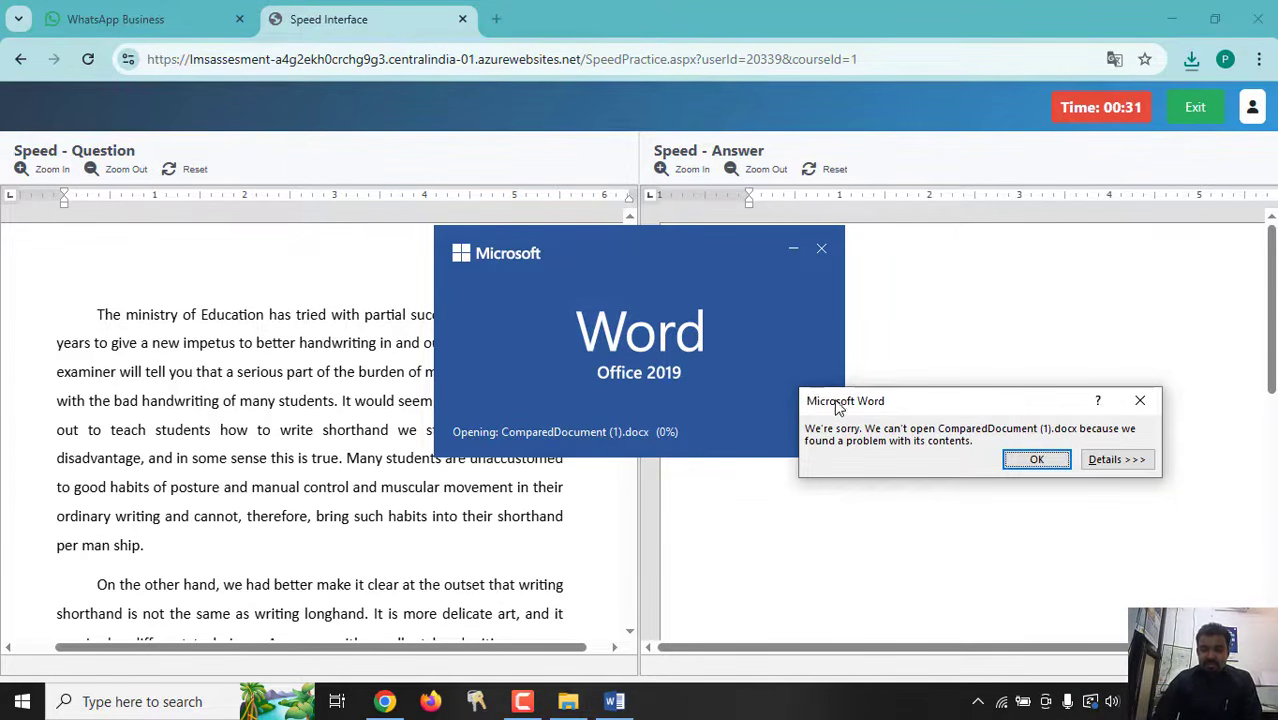
drag(838, 407, 861, 372)
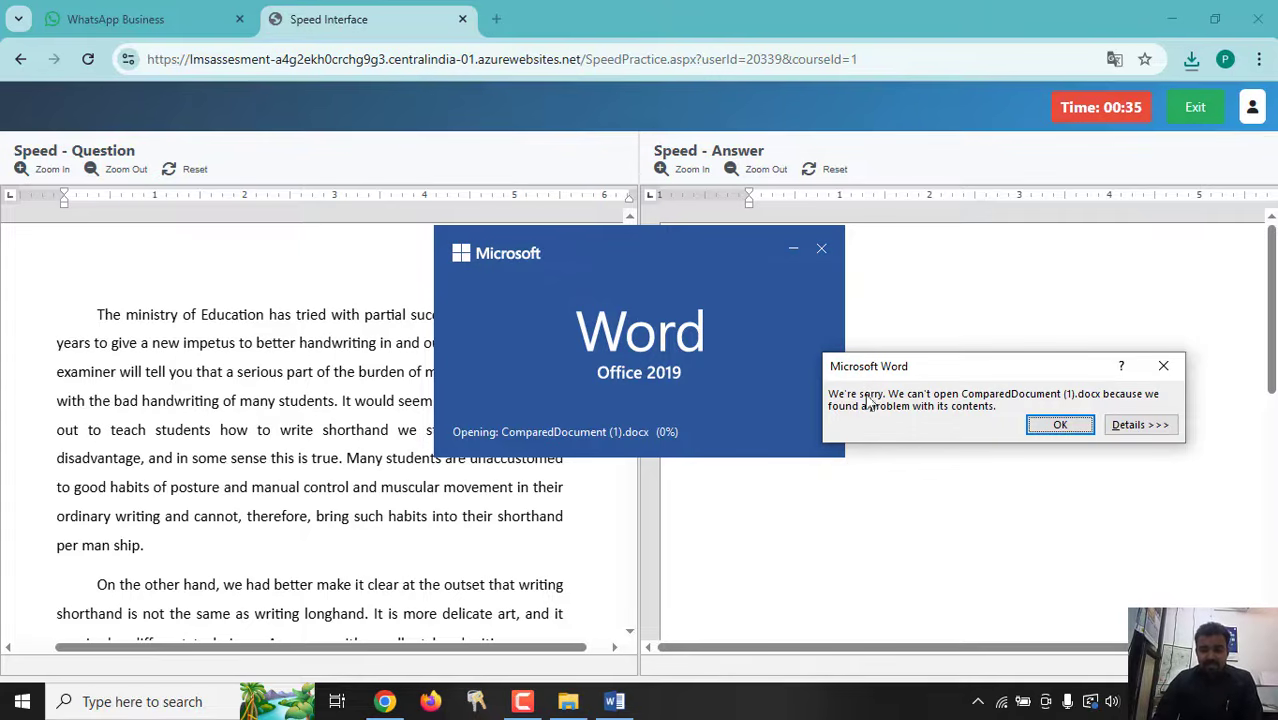
click(1073, 426)
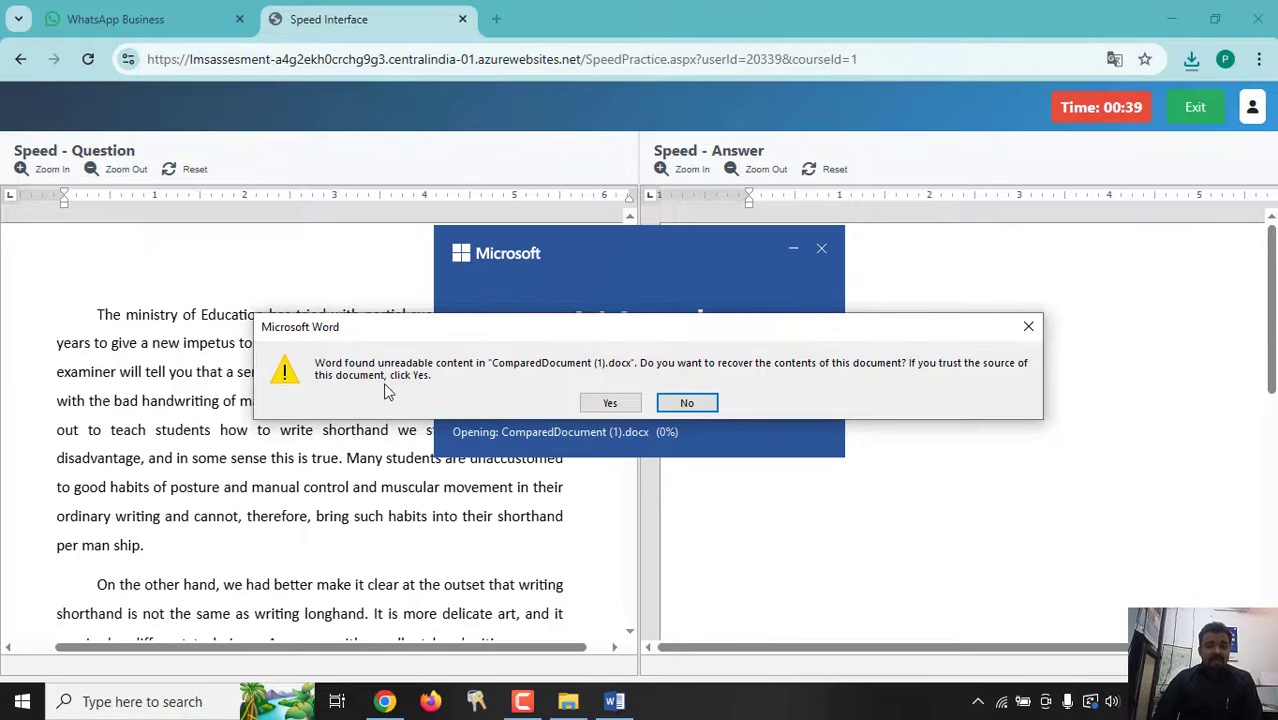
click(612, 402)
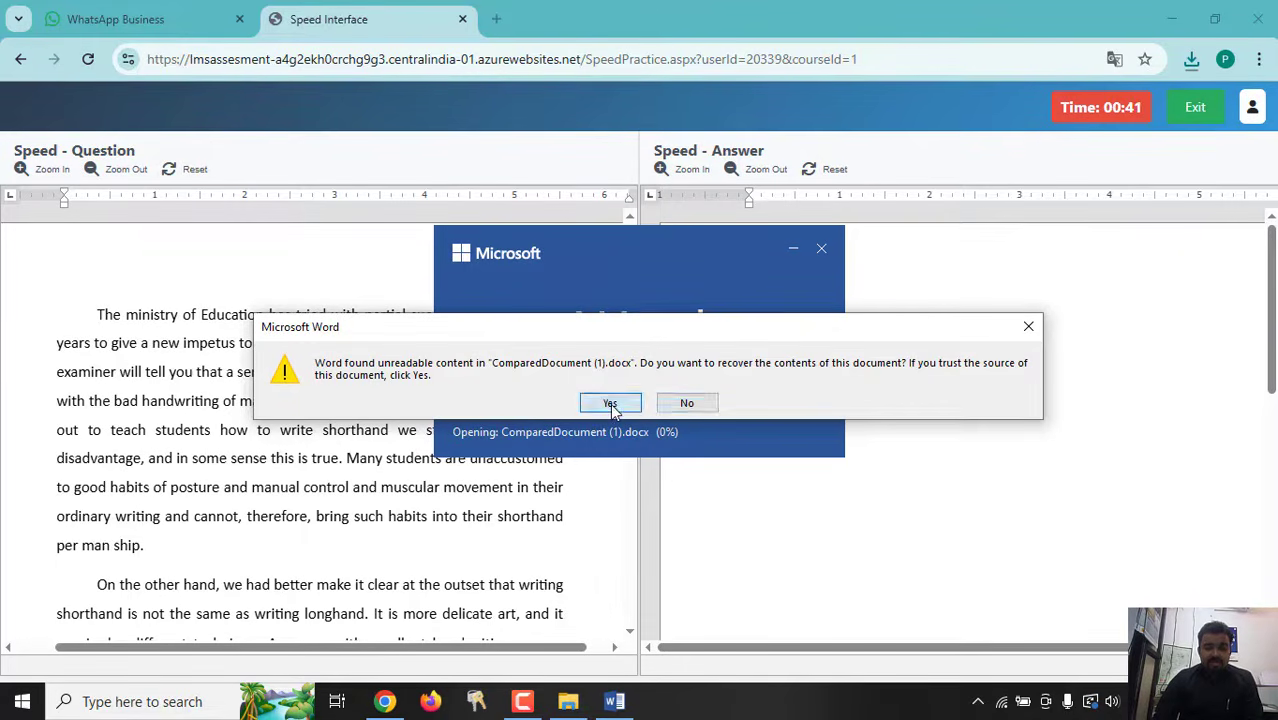
Review the compared passage and the list of missing words across the pages of the result document
scroll(676, 437, down, 6)
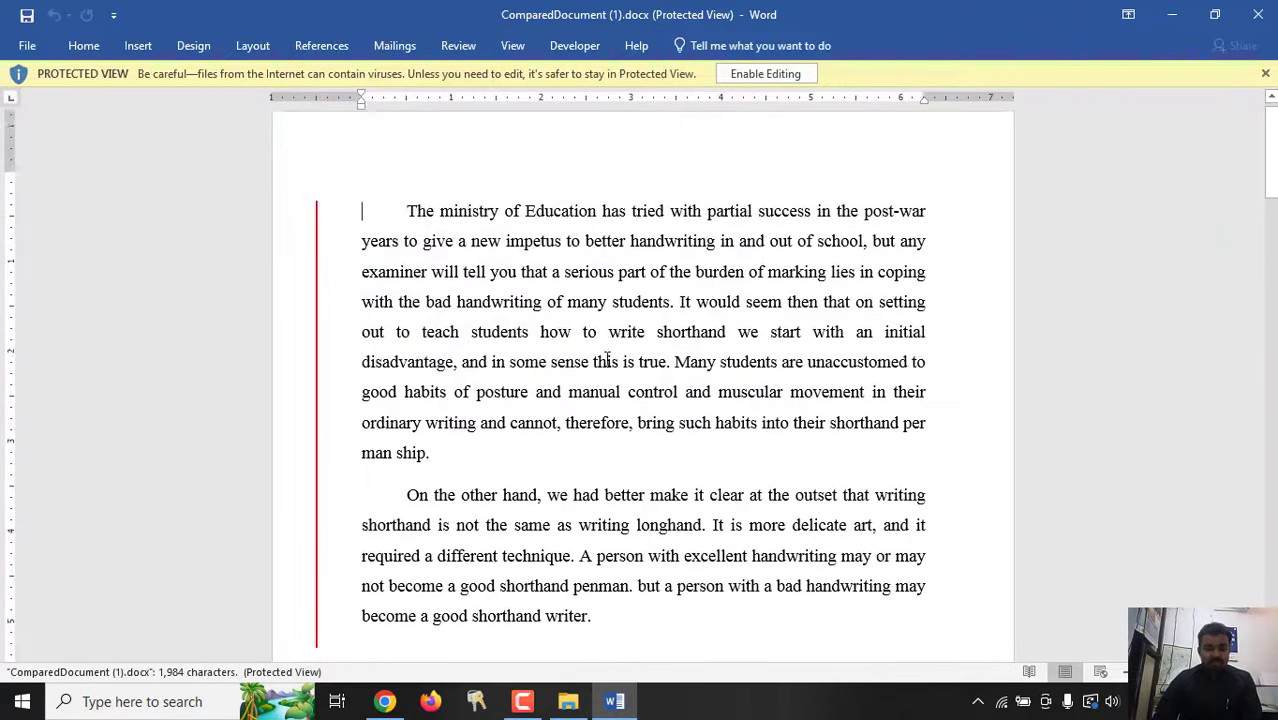
scroll(606, 357, up, 5)
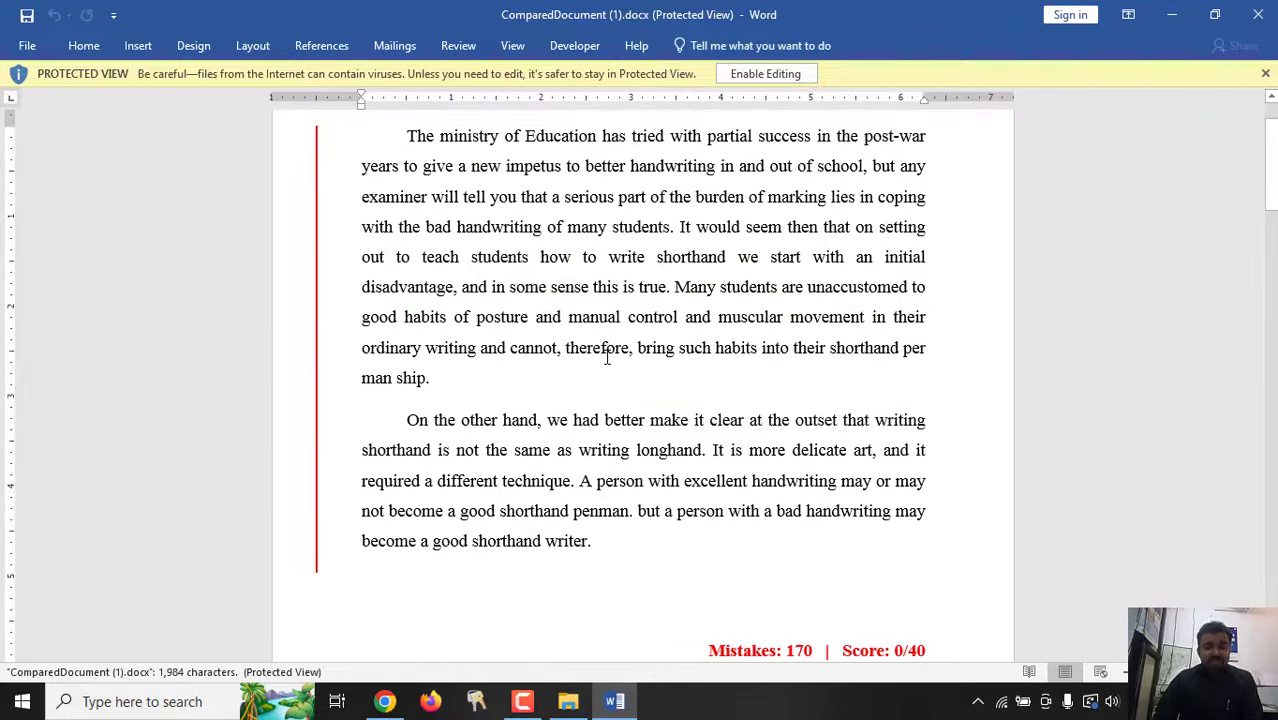
scroll(606, 357, up, 2)
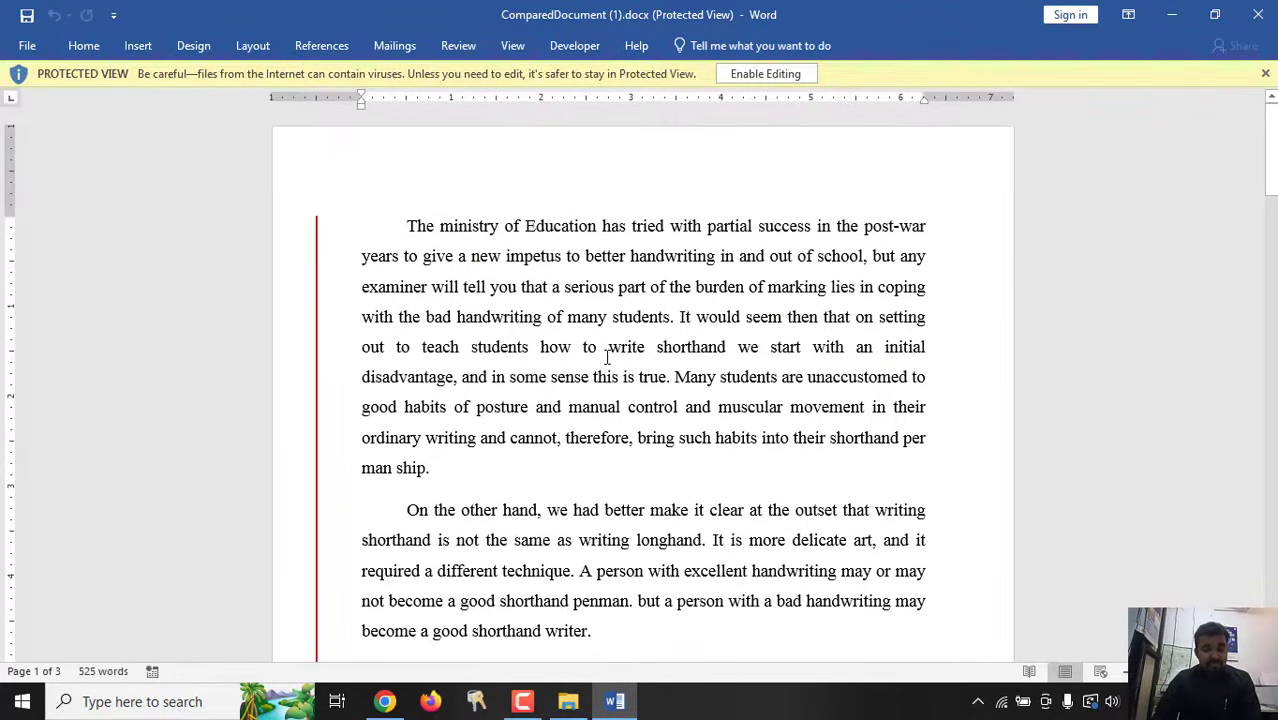
scroll(607, 340, down, 8)
scroll(607, 337, down, 4)
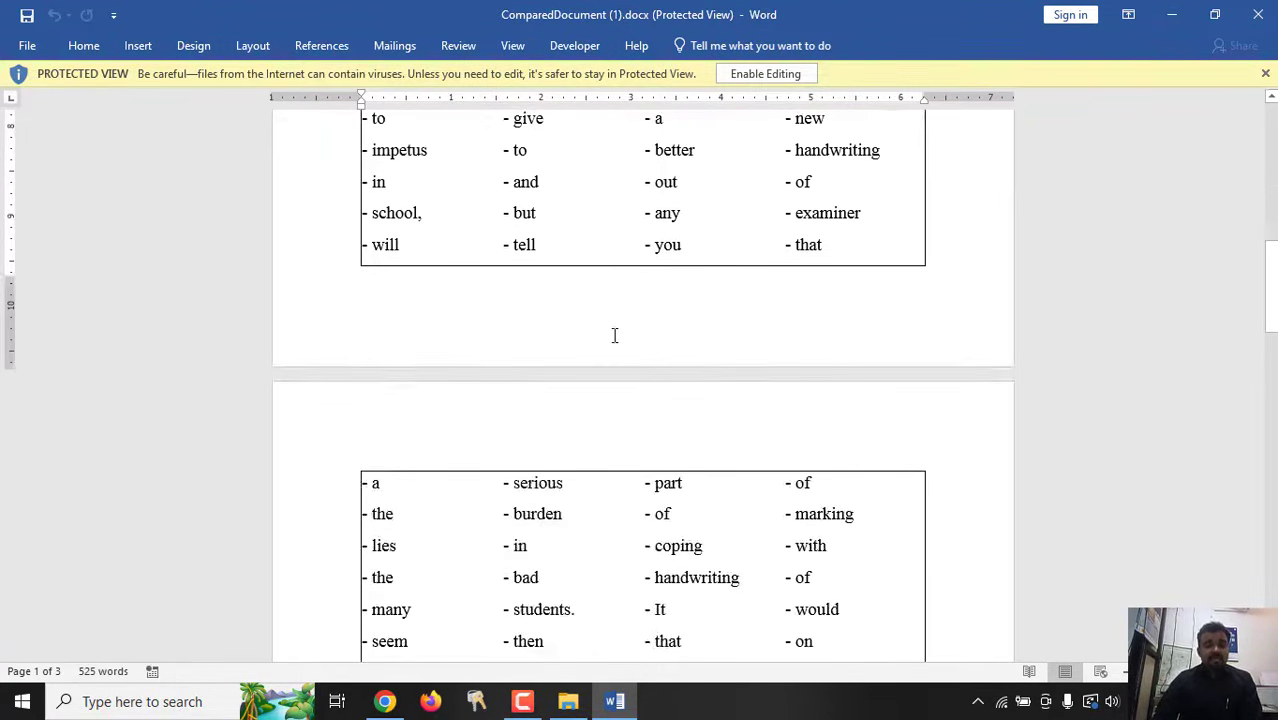
scroll(614, 335, down, 16)
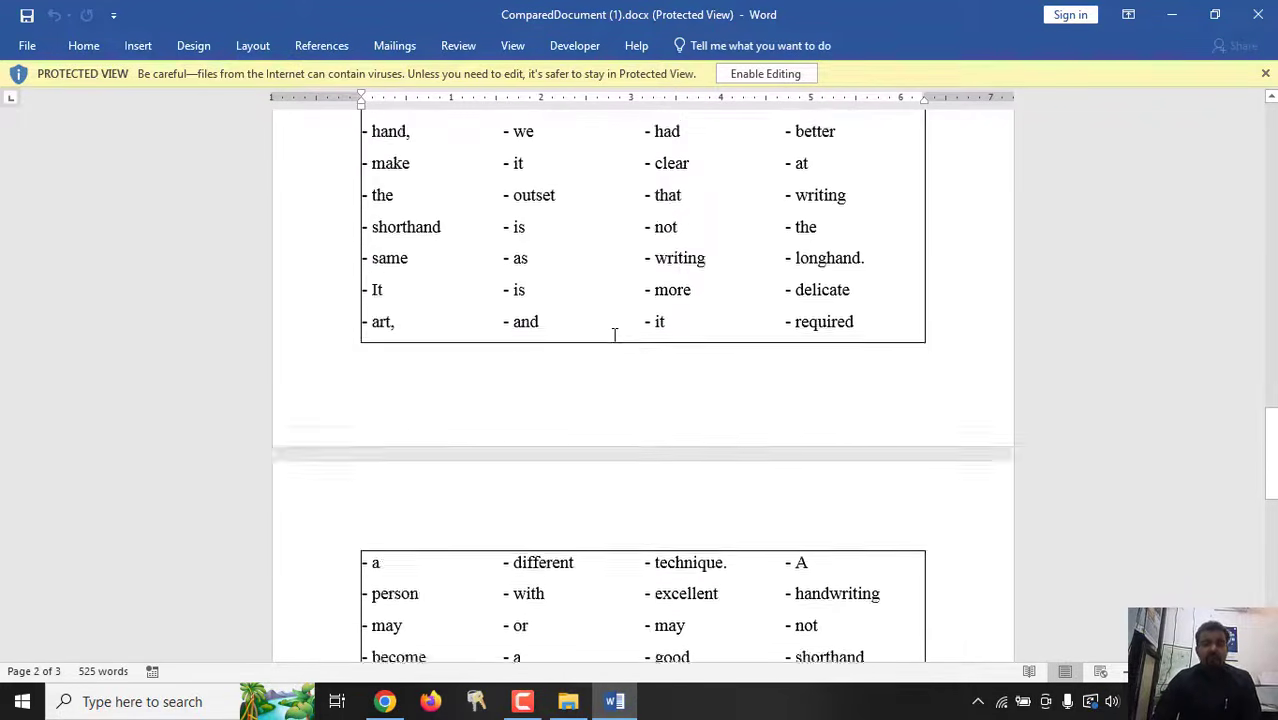
scroll(614, 335, up, 15)
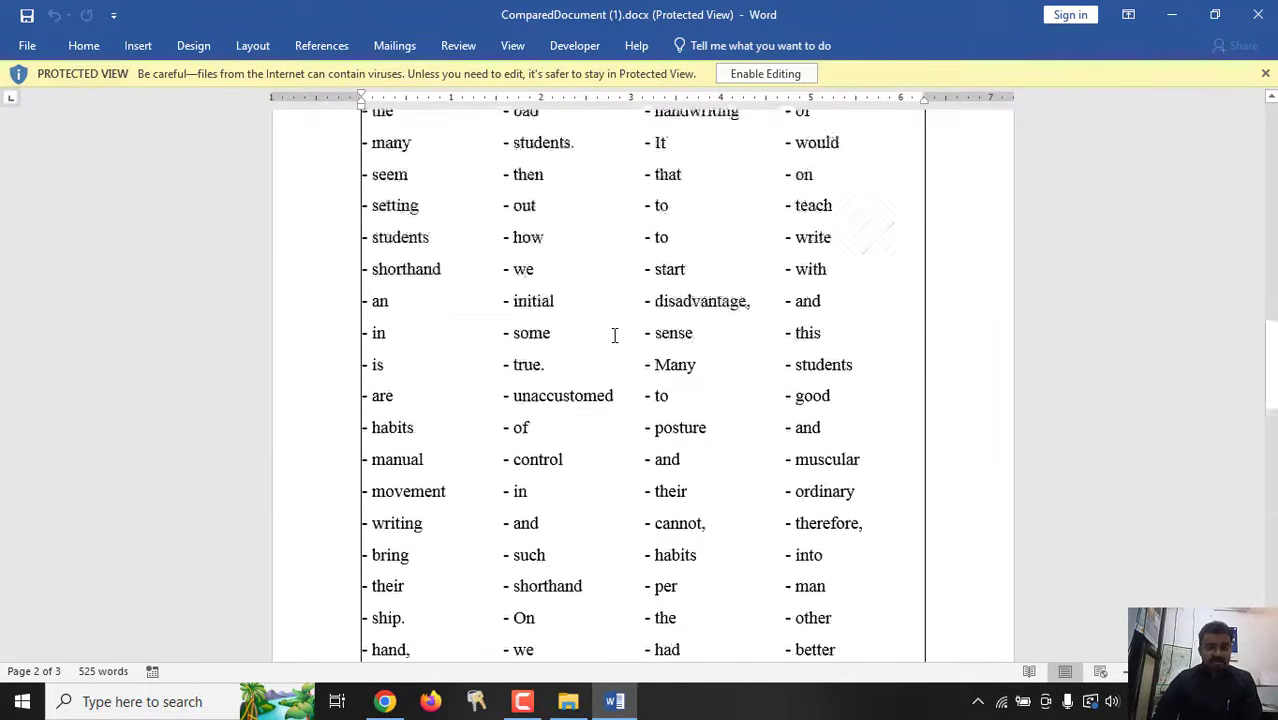
scroll(614, 335, up, 5)
scroll(475, 473, down, 1)
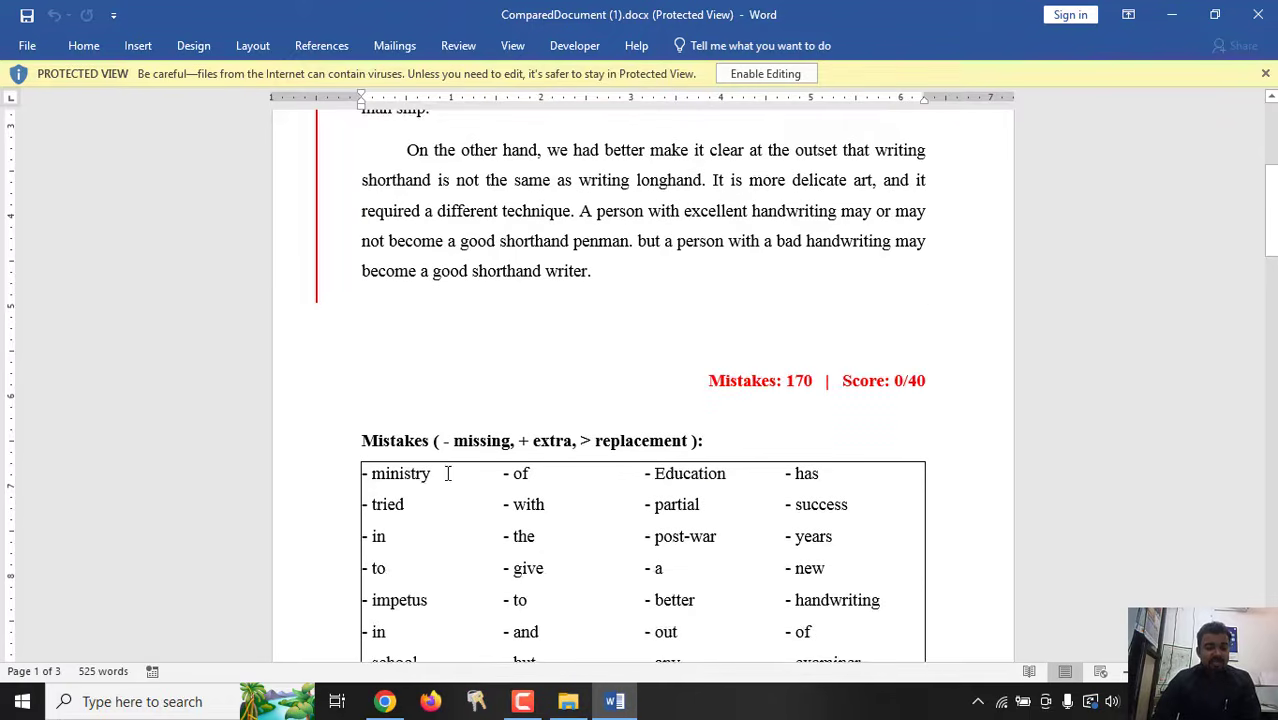
Examine the first entry in the mistakes table and highlight the mistake count and score under the passage
click(442, 474)
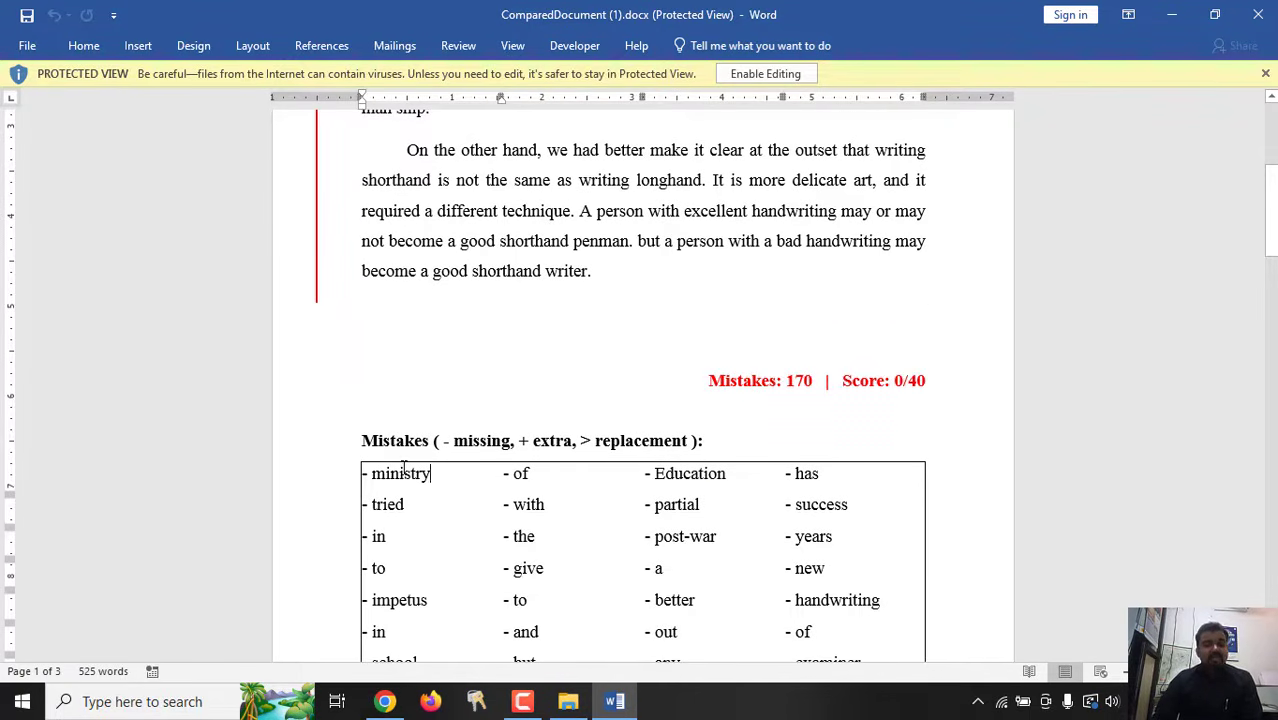
scroll(591, 193, up, 3)
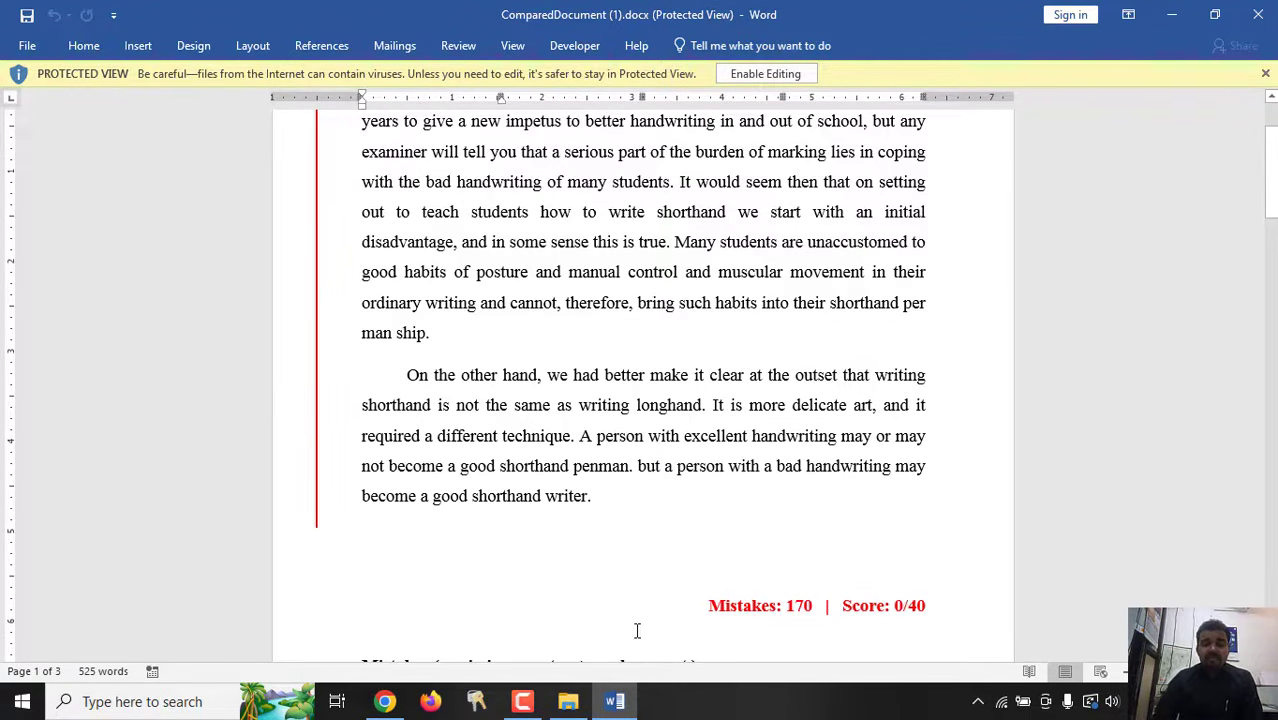
scroll(637, 630, down, 1)
drag(712, 516, 842, 518)
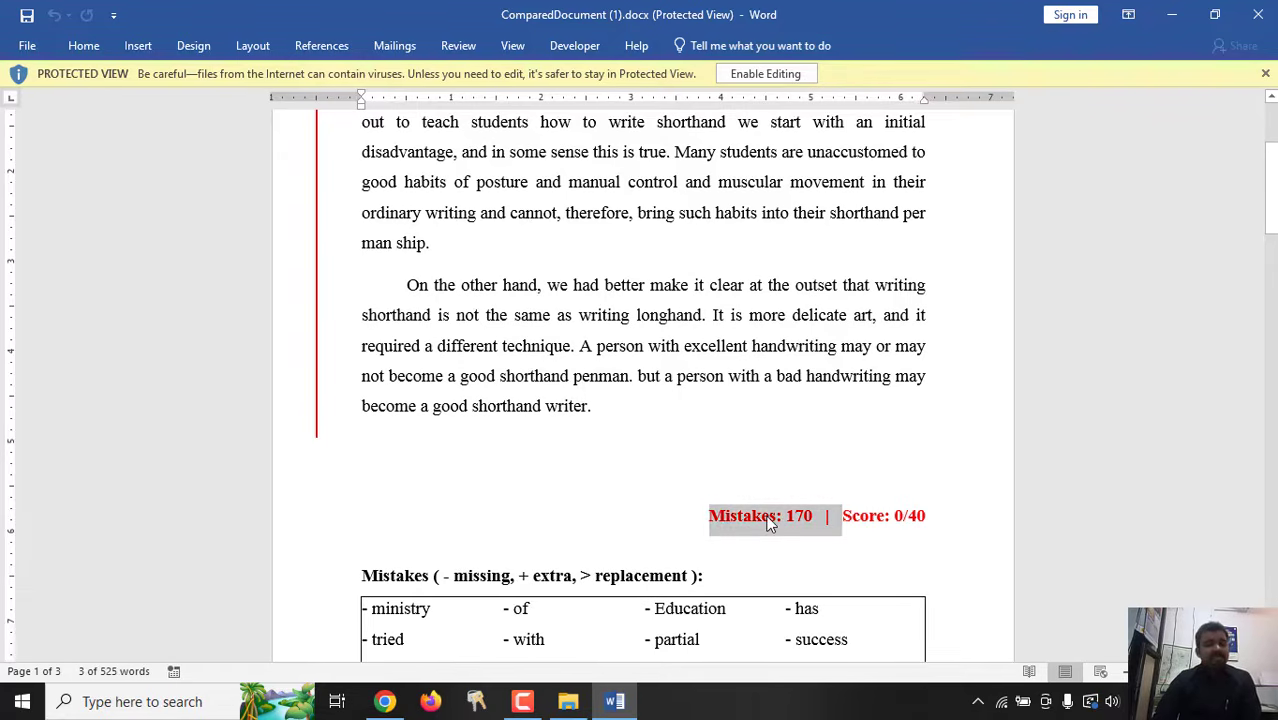
scroll(768, 523, up, 1)
click(845, 558)
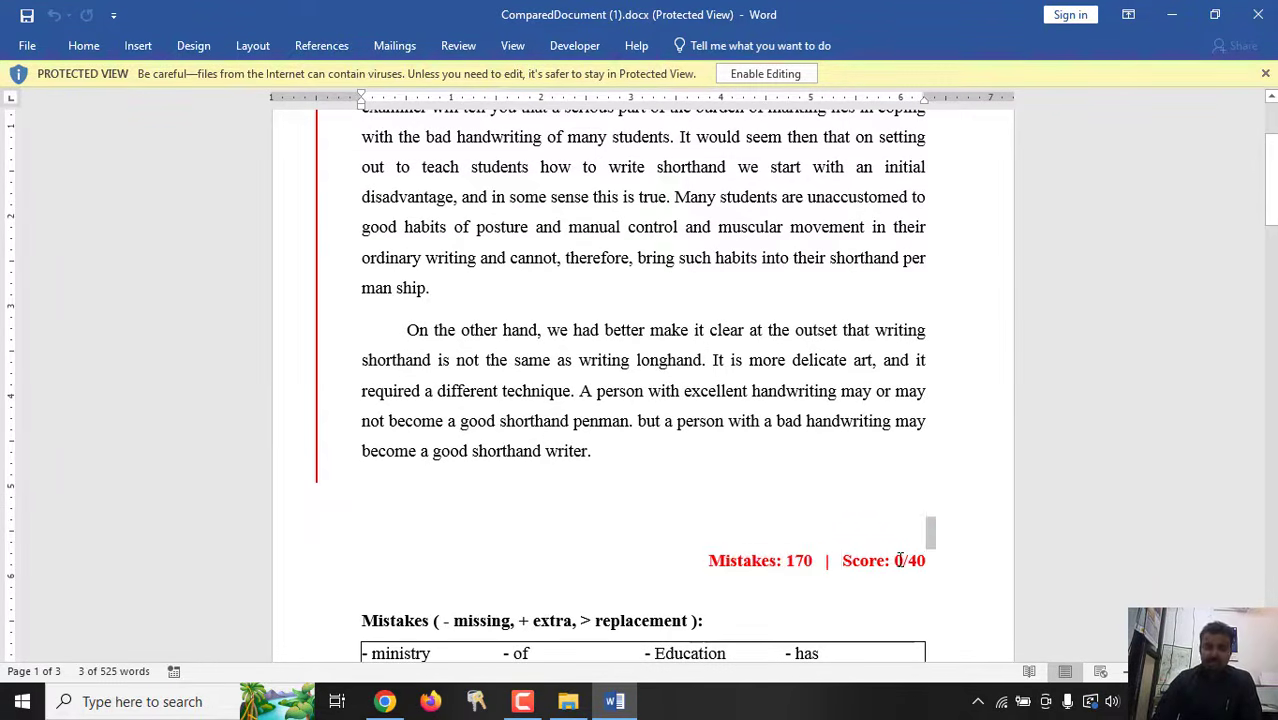
drag(844, 560, 927, 556)
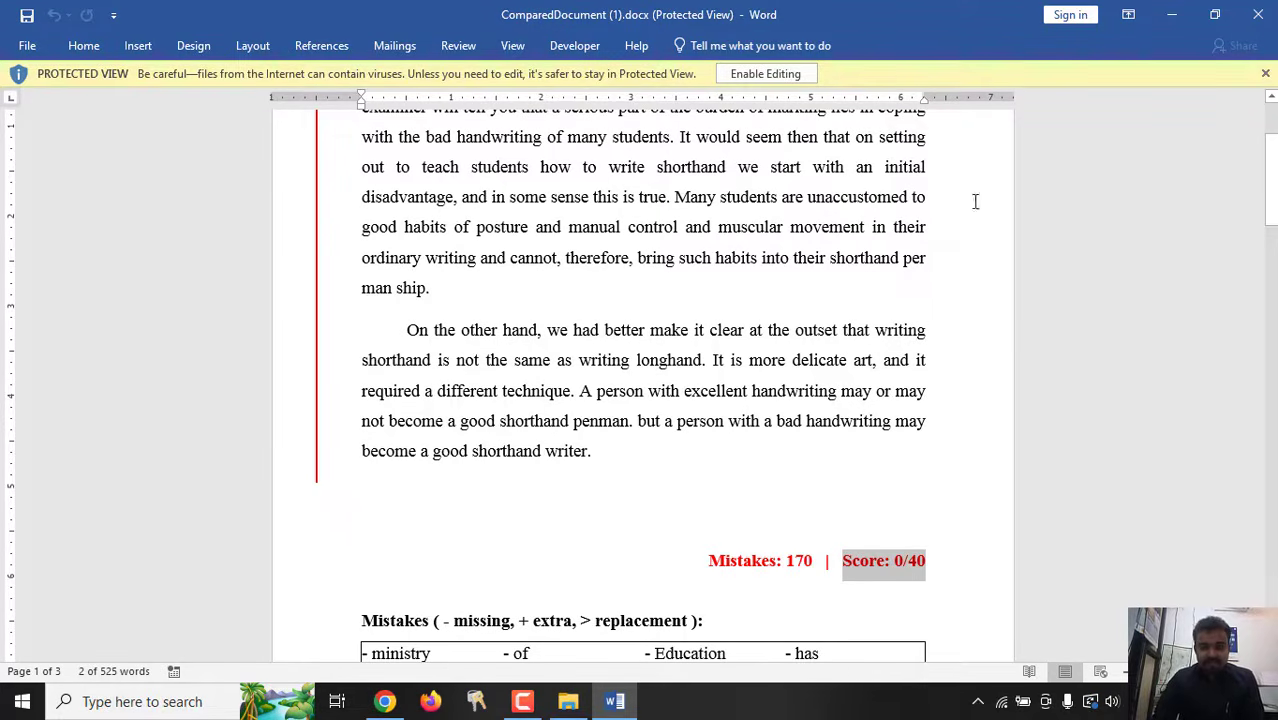
Close the result document and exit the speed practice section in the browser
click(1258, 14)
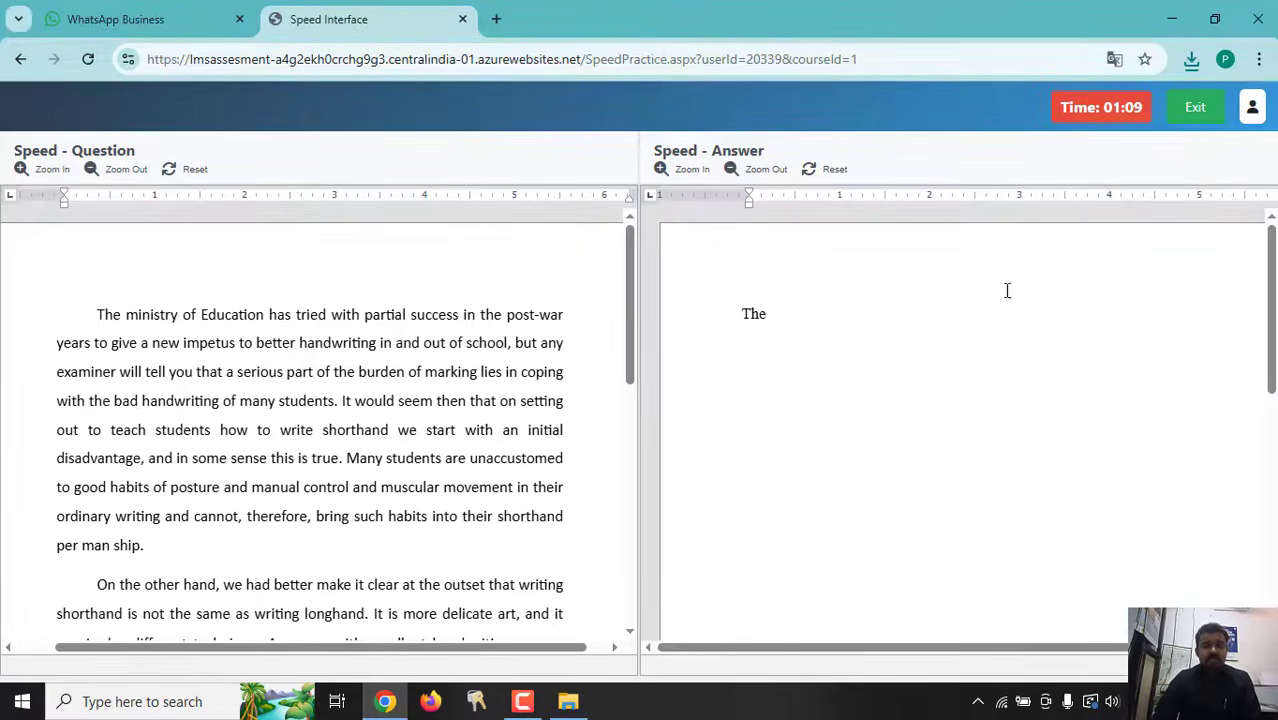
click(1190, 112)
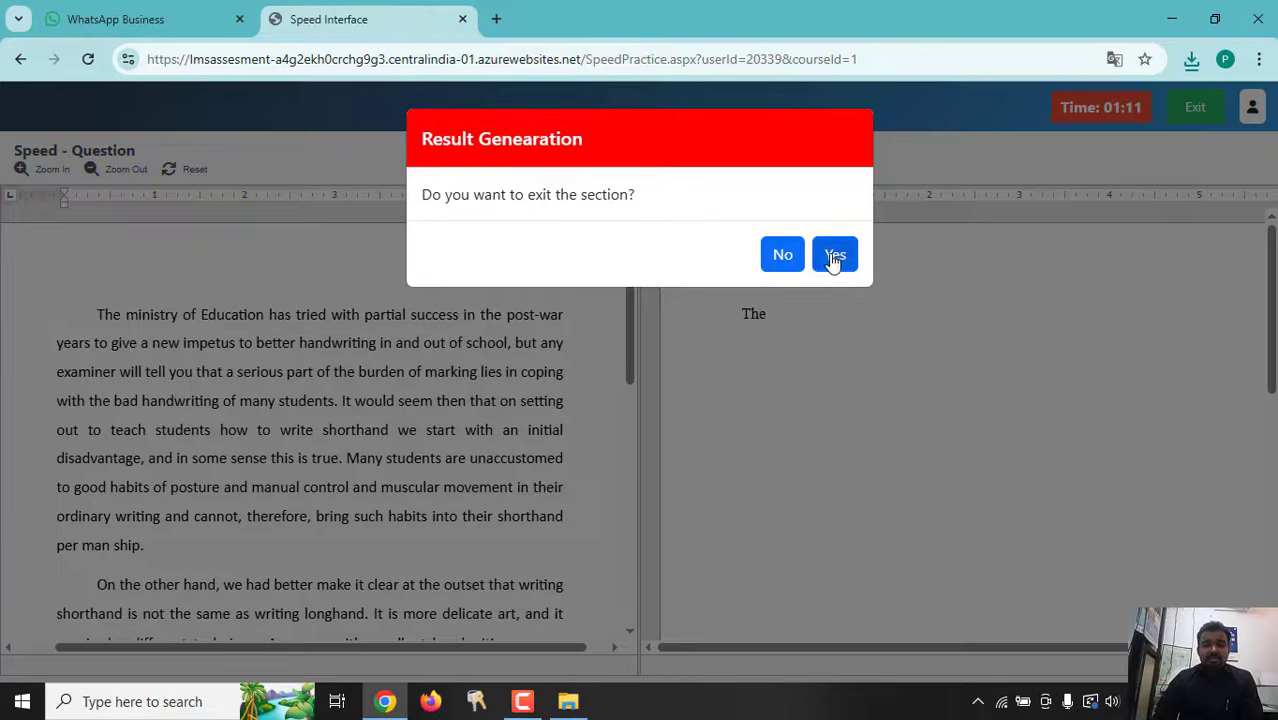
click(834, 256)
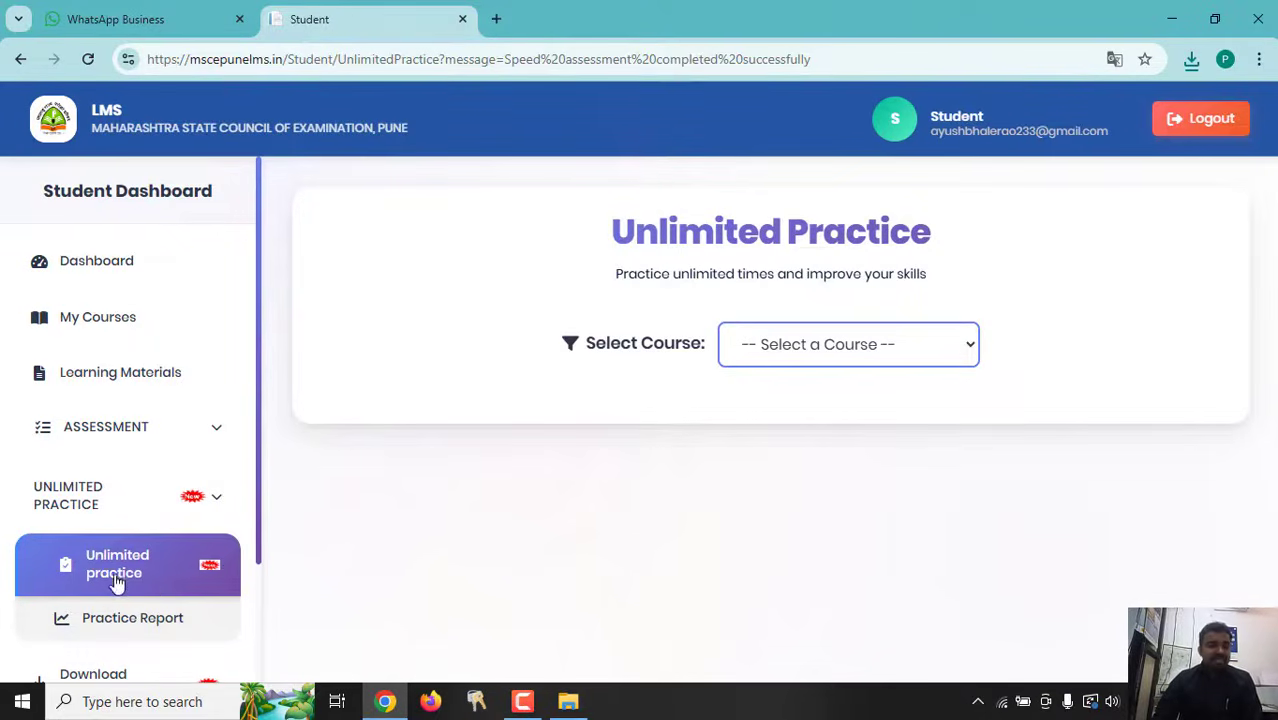
Reload Unlimited Practice, select GCC TBC ENGLISH 30 WPM and look over its speed, statement, objective, email and letter sections
click(114, 570)
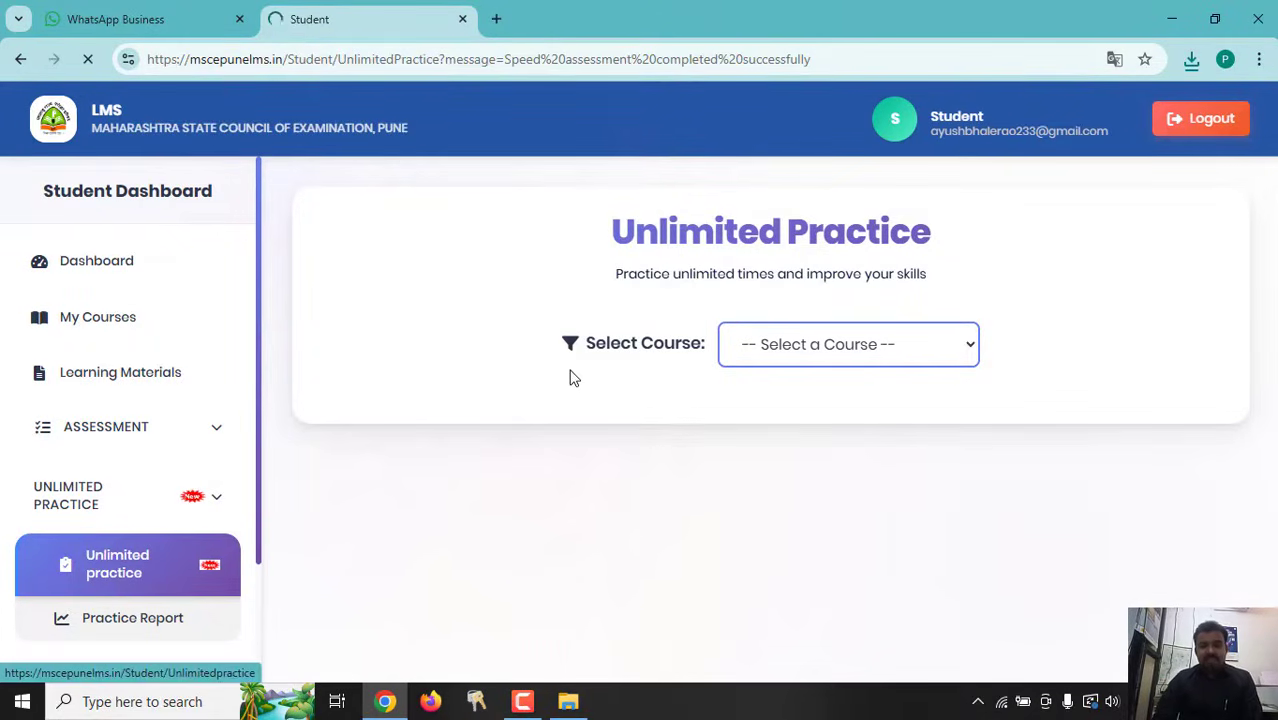
click(768, 350)
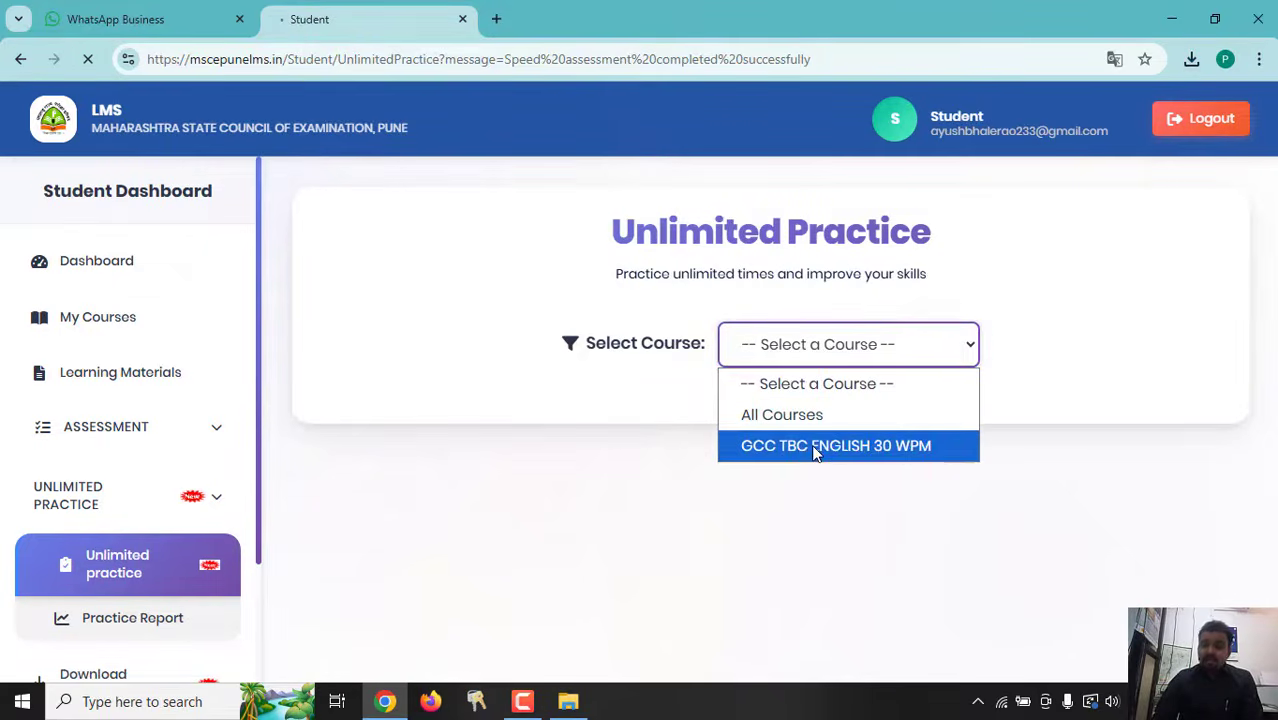
click(834, 358)
click(816, 447)
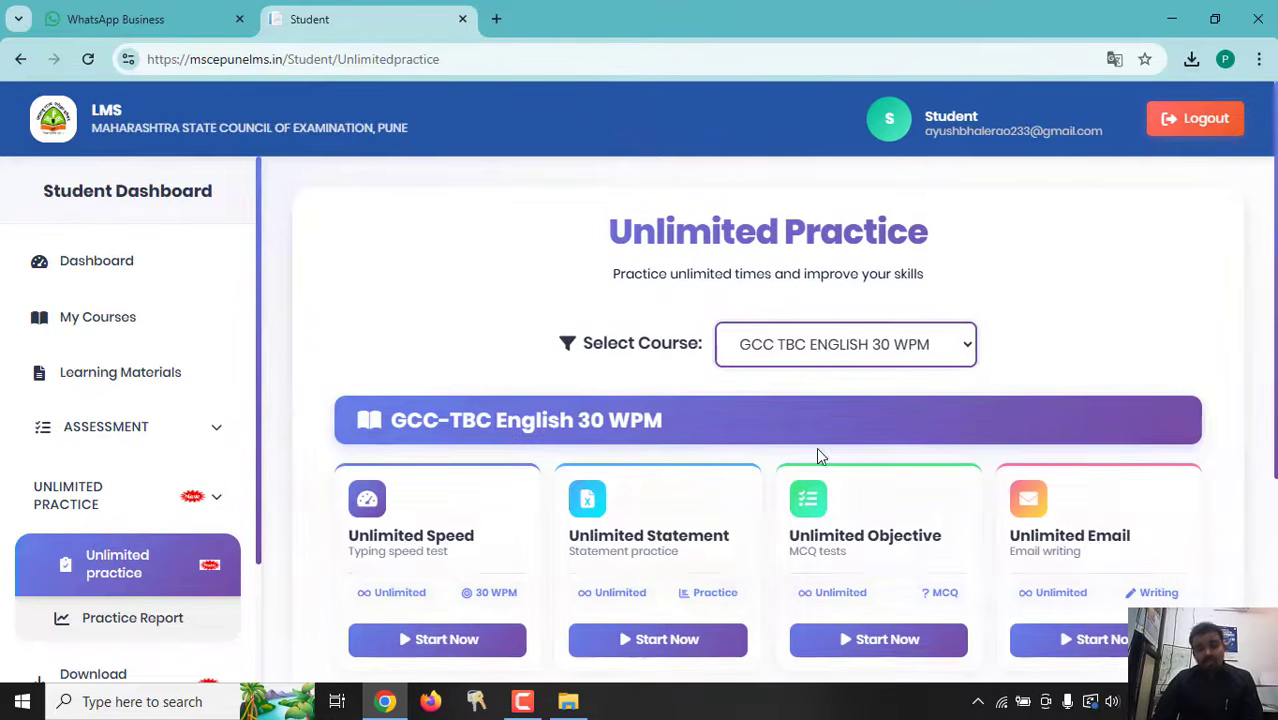
click(817, 352)
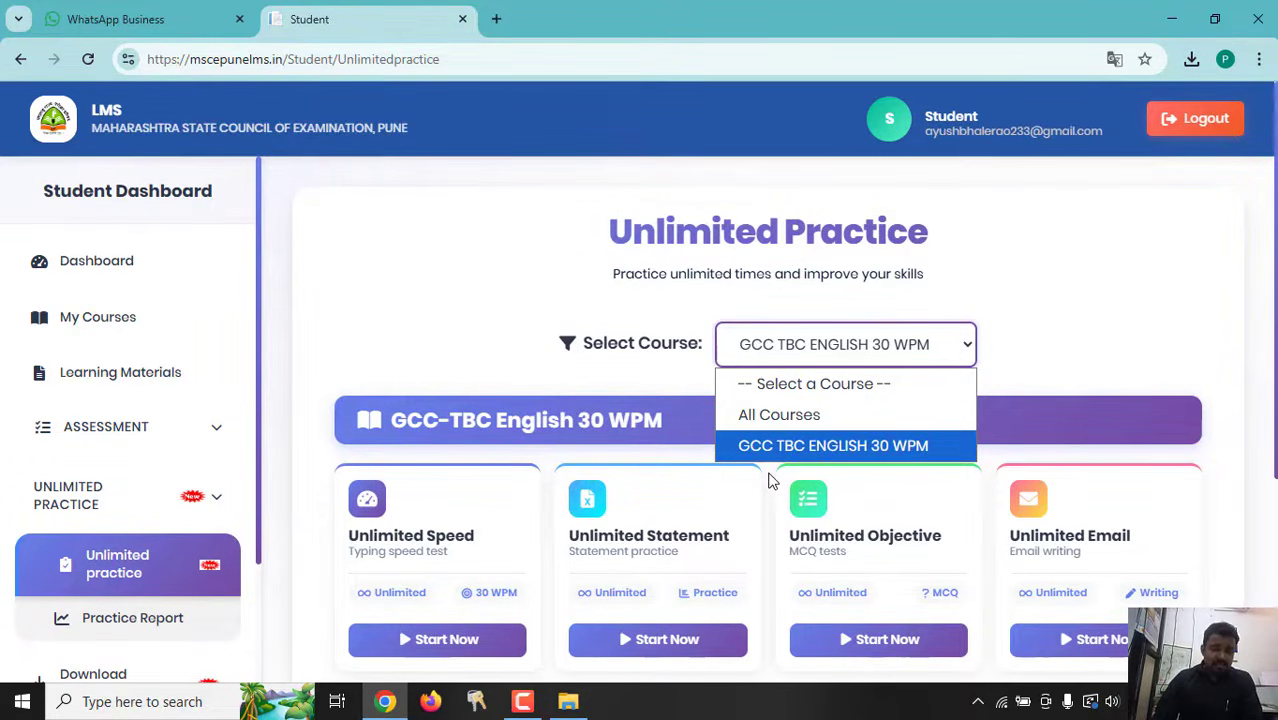
click(517, 381)
scroll(516, 379, down, 2)
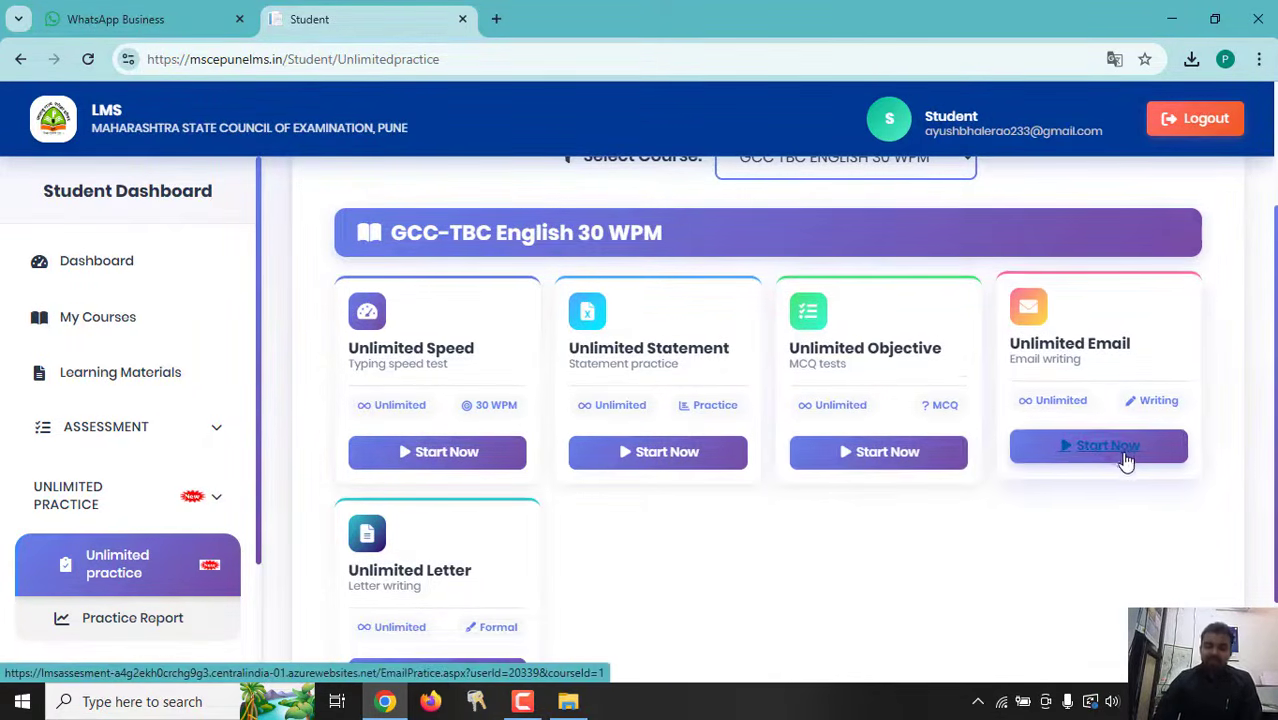
scroll(1118, 452, down, 2)
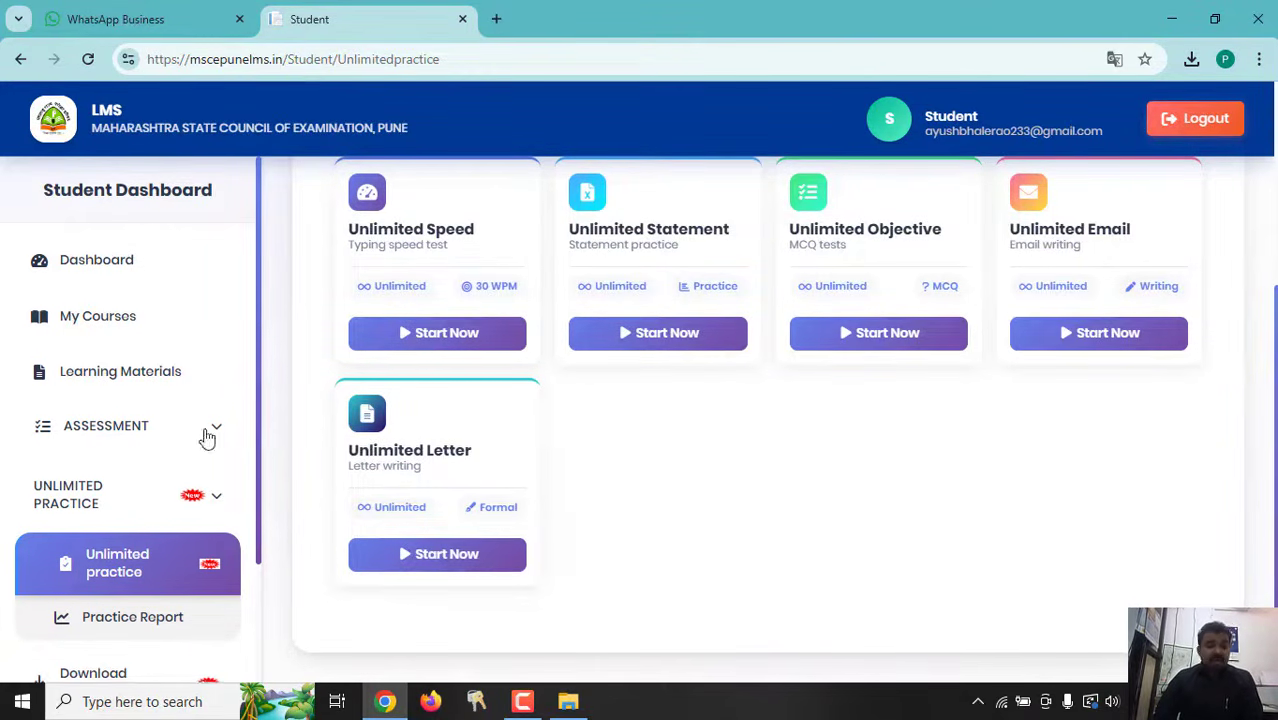
Open the Download Keyboard page from the student dashboard
scroll(205, 425, down, 2)
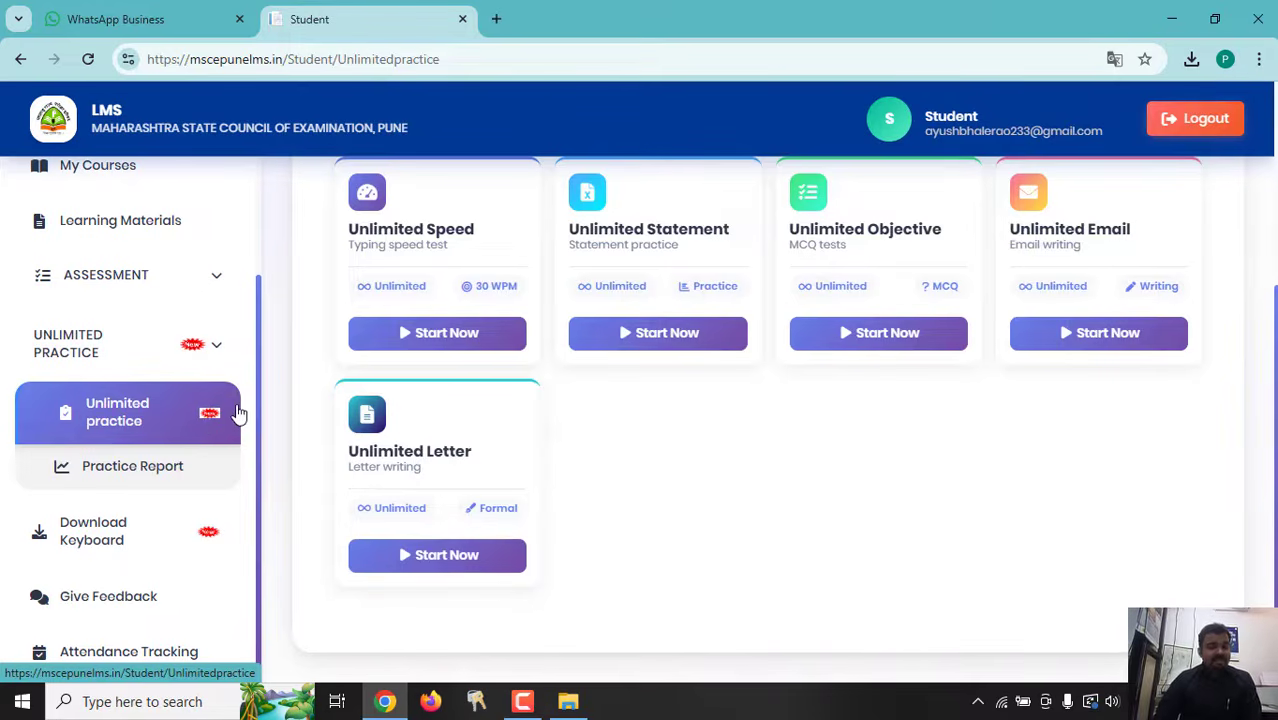
click(88, 540)
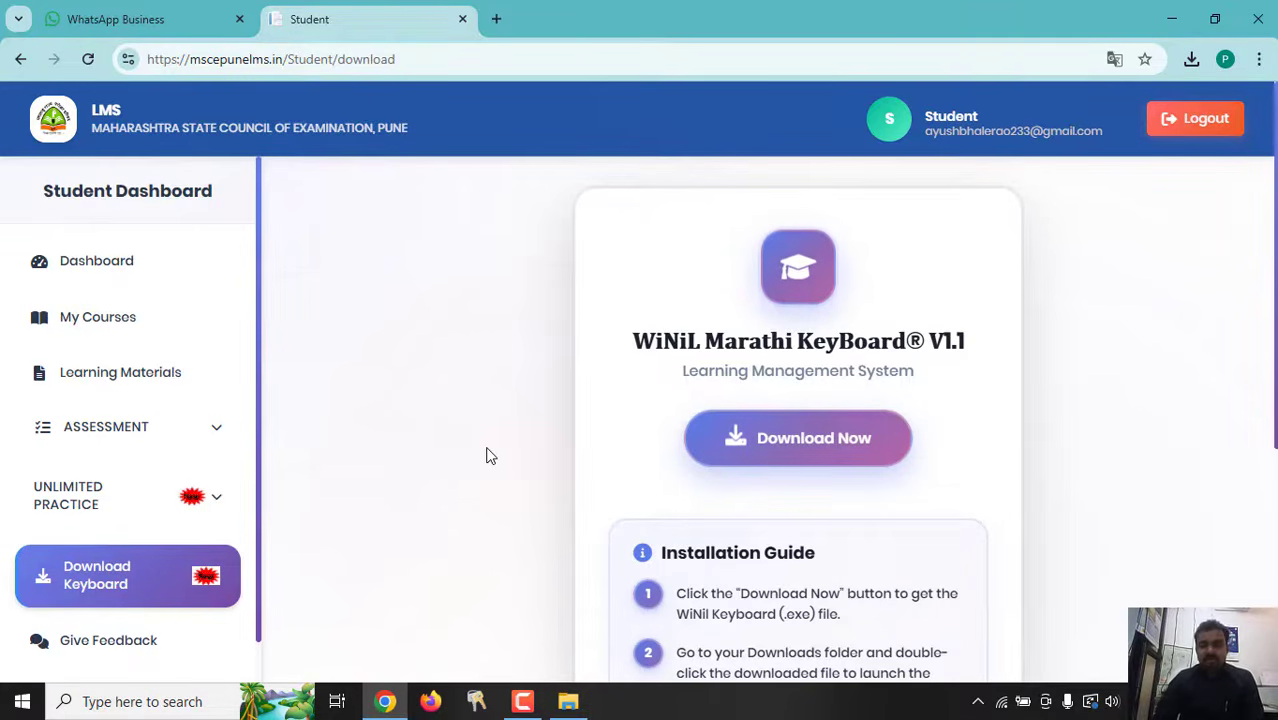
Download the WiNiL Marathi KeyBoard V1.1 installer and show the downloaded file in its folder
scroll(194, 374, down, 1)
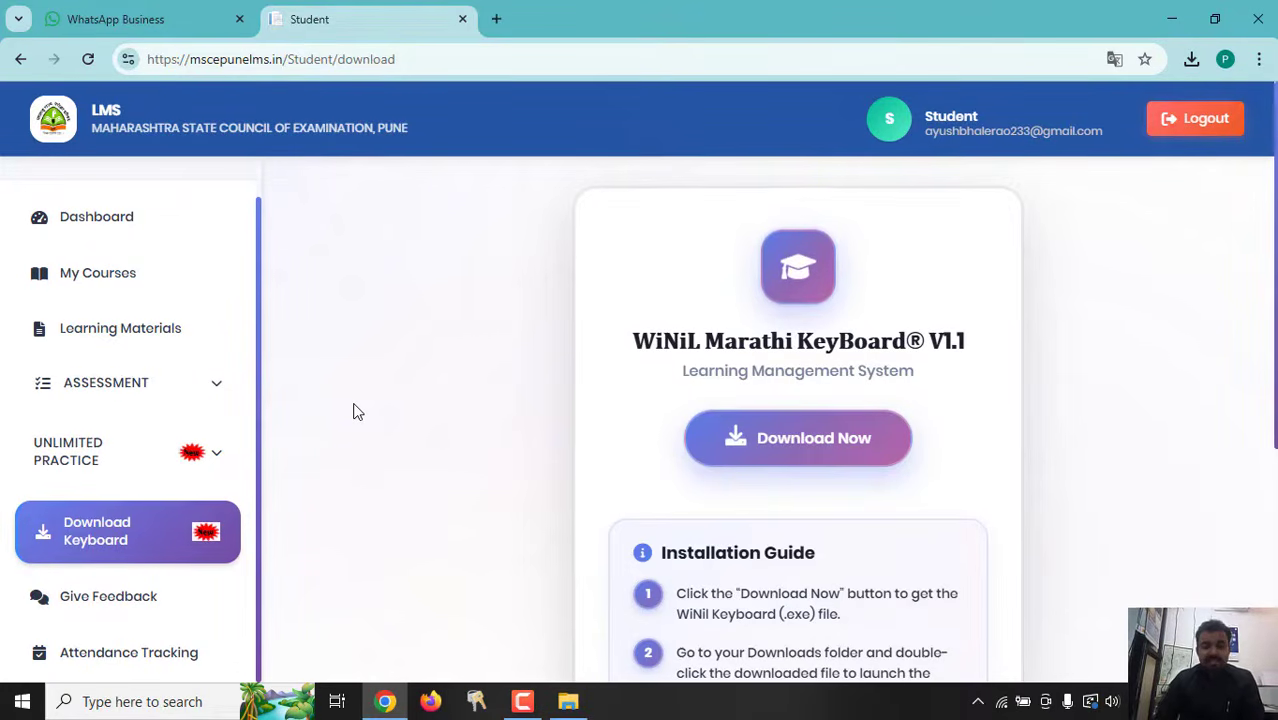
click(793, 434)
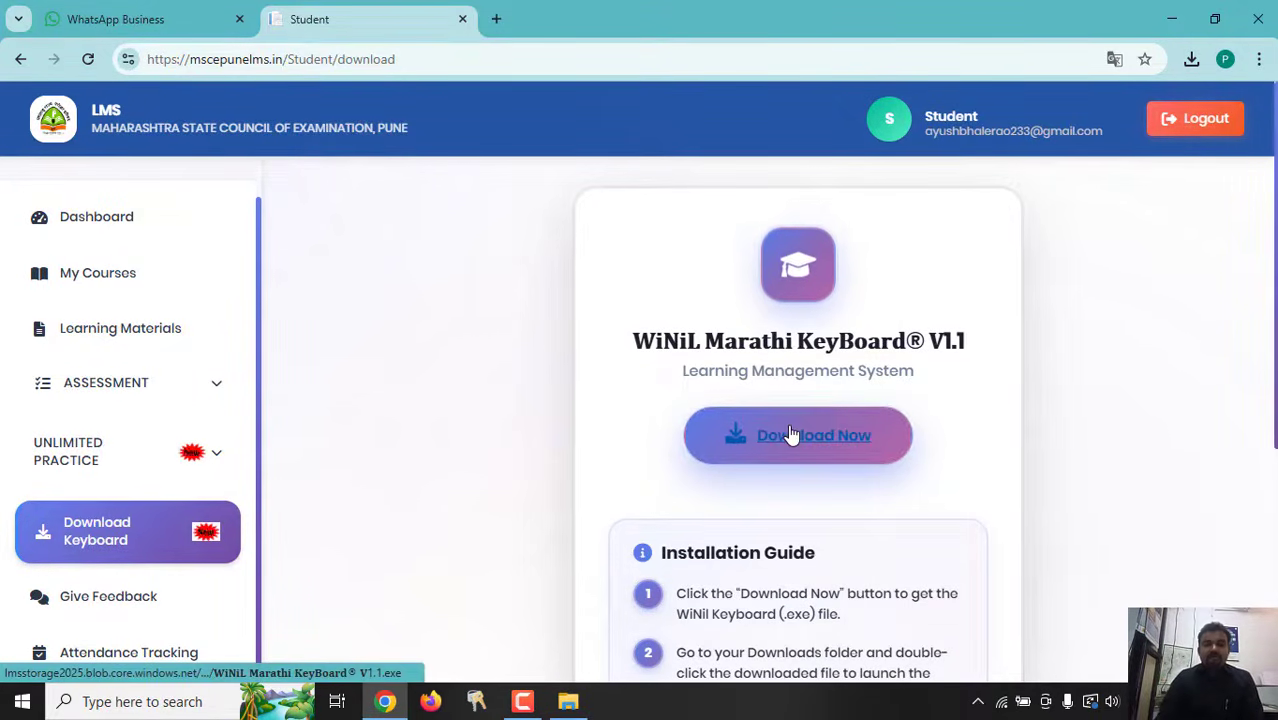
click(1092, 651)
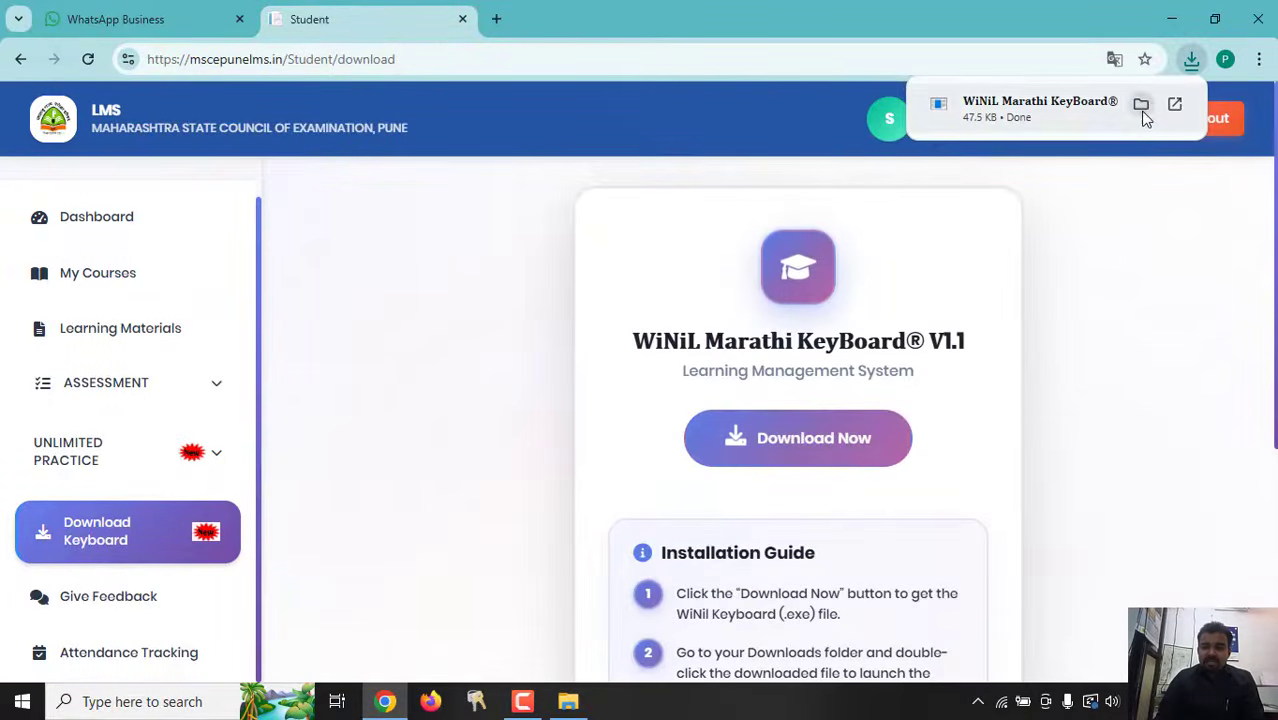
click(1142, 105)
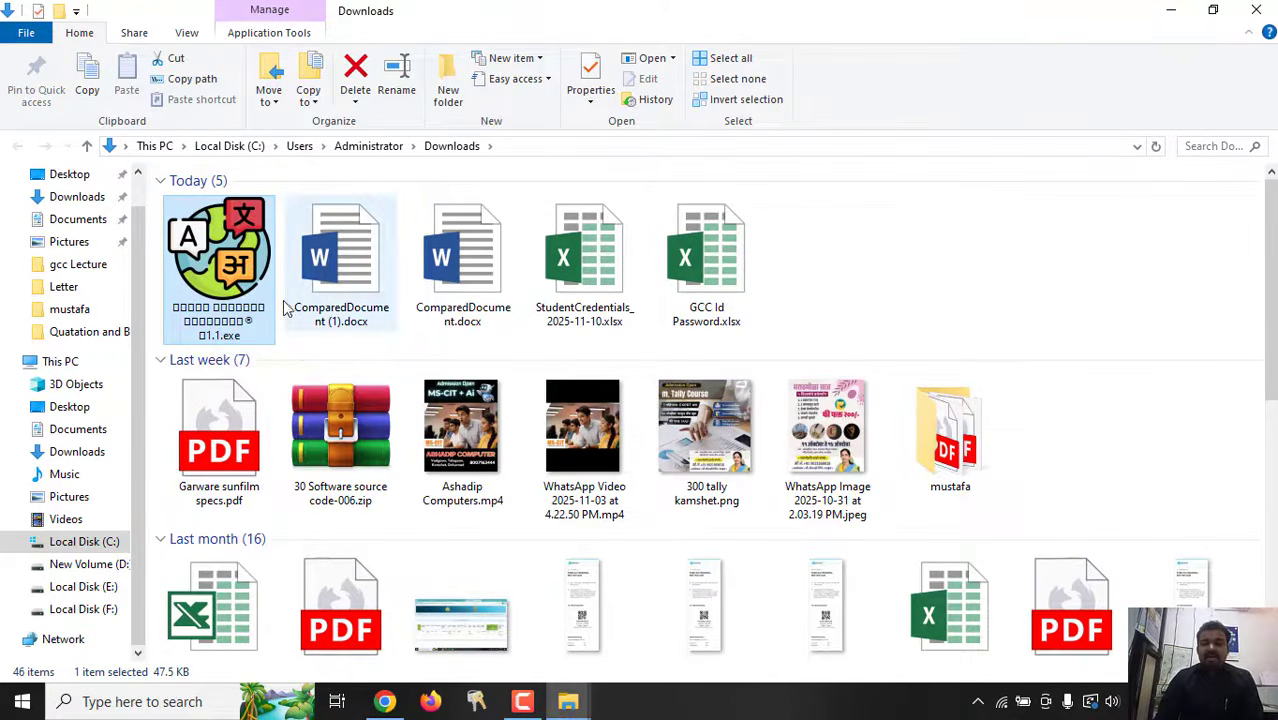
Run the downloaded WiNiL keyboard file as administrator and minimise the Downloads folder to return to the LMS page
right_click(208, 206)
click(270, 243)
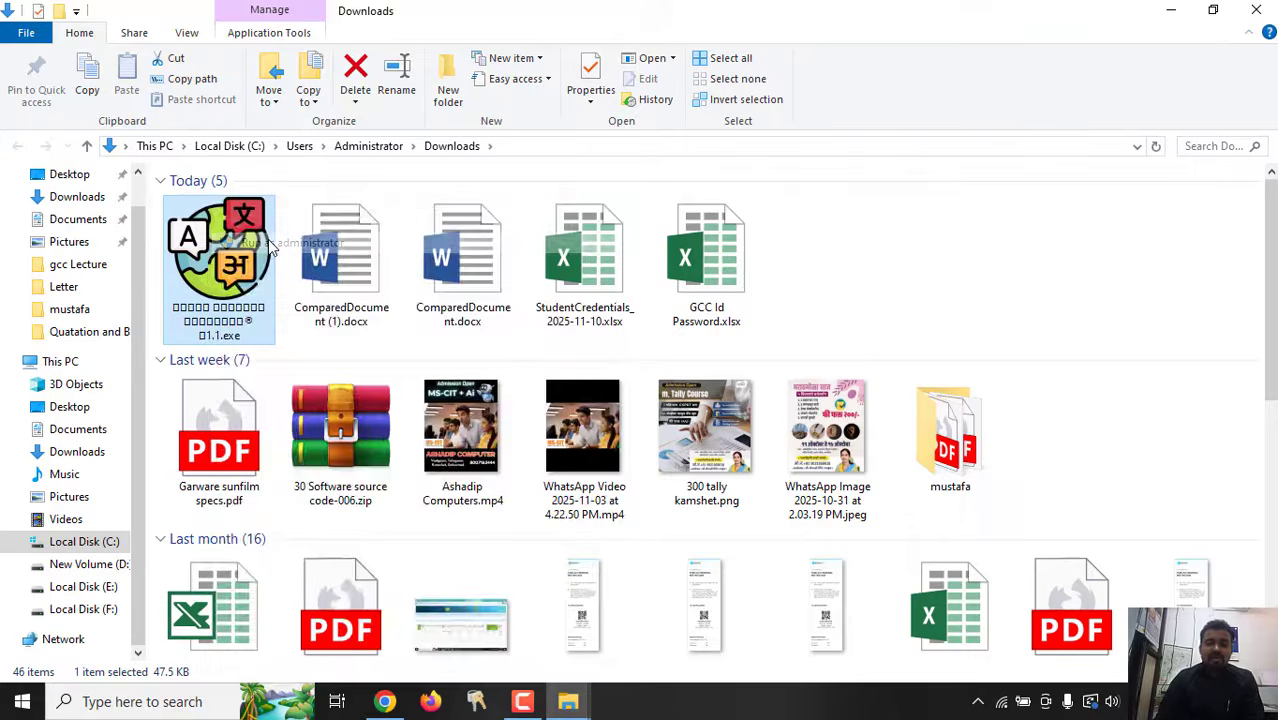
drag(240, 158, 481, 173)
click(1170, 10)
Open Unlimited Practice, select GCC TBC ENGLISH 30 WPM and start the Unlimited Speed practice
scroll(5, 410, up, 1)
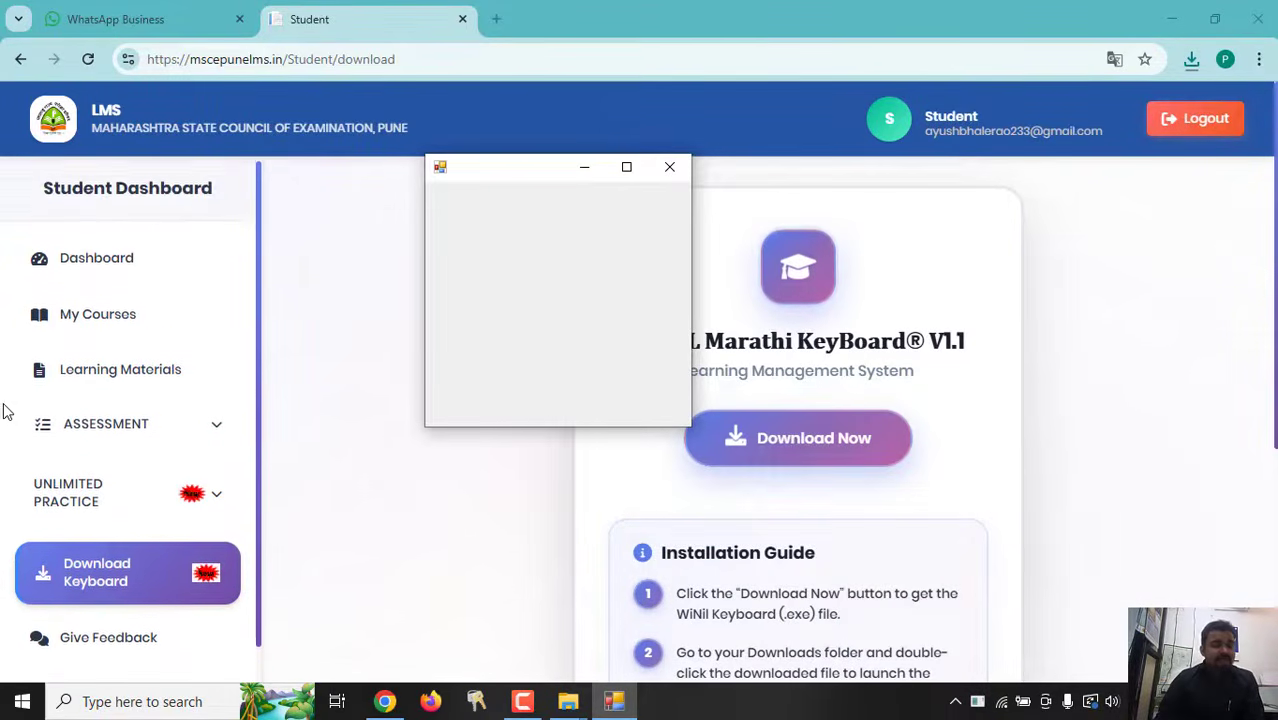
scroll(160, 518, down, 1)
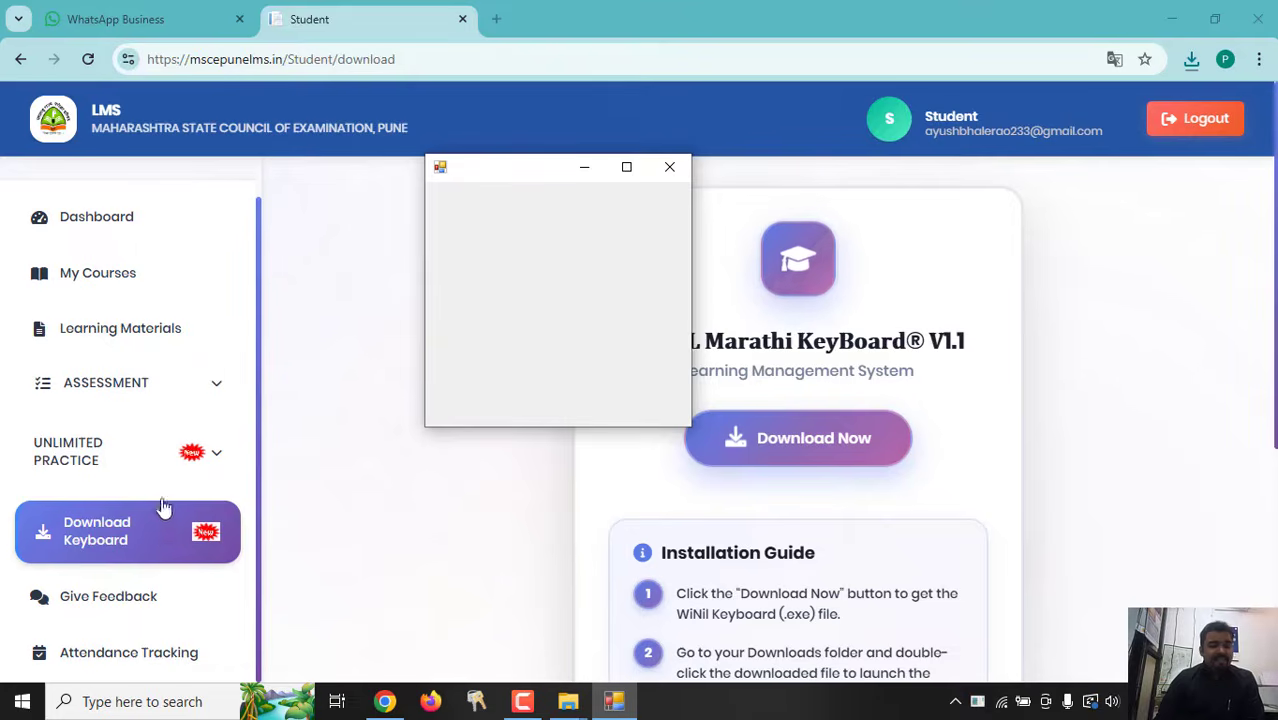
click(99, 465)
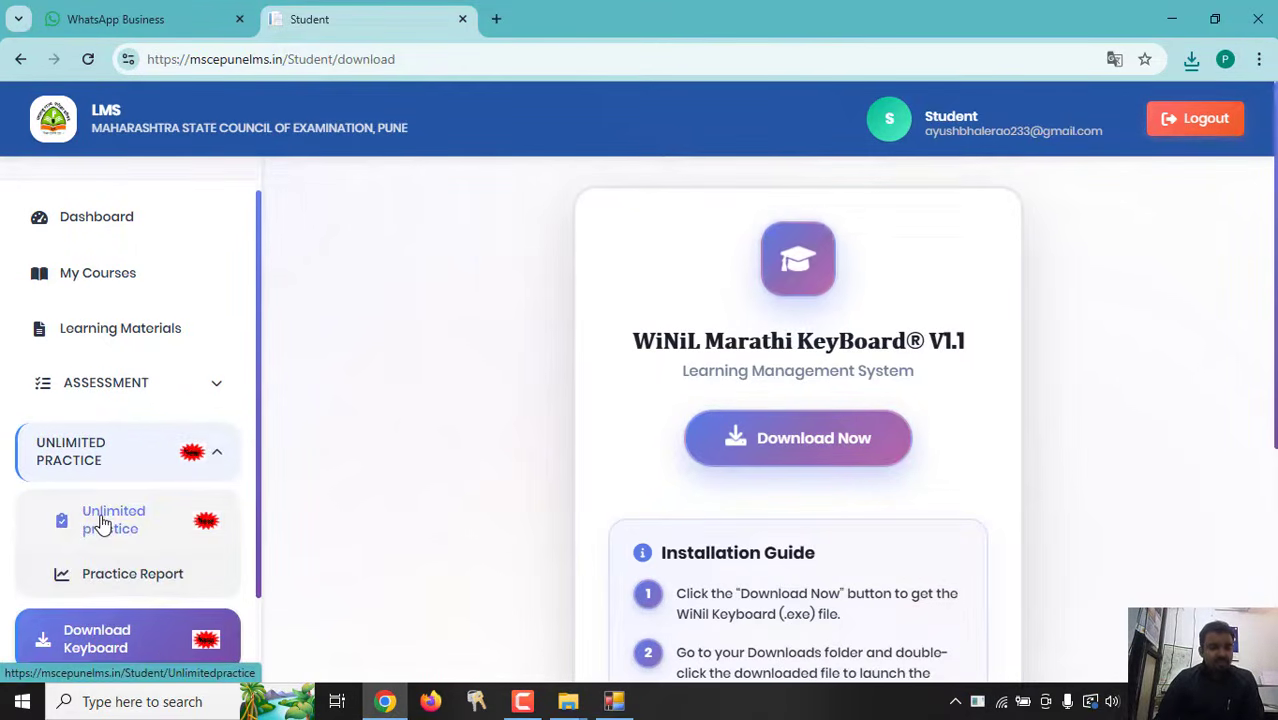
click(101, 523)
click(820, 344)
click(812, 457)
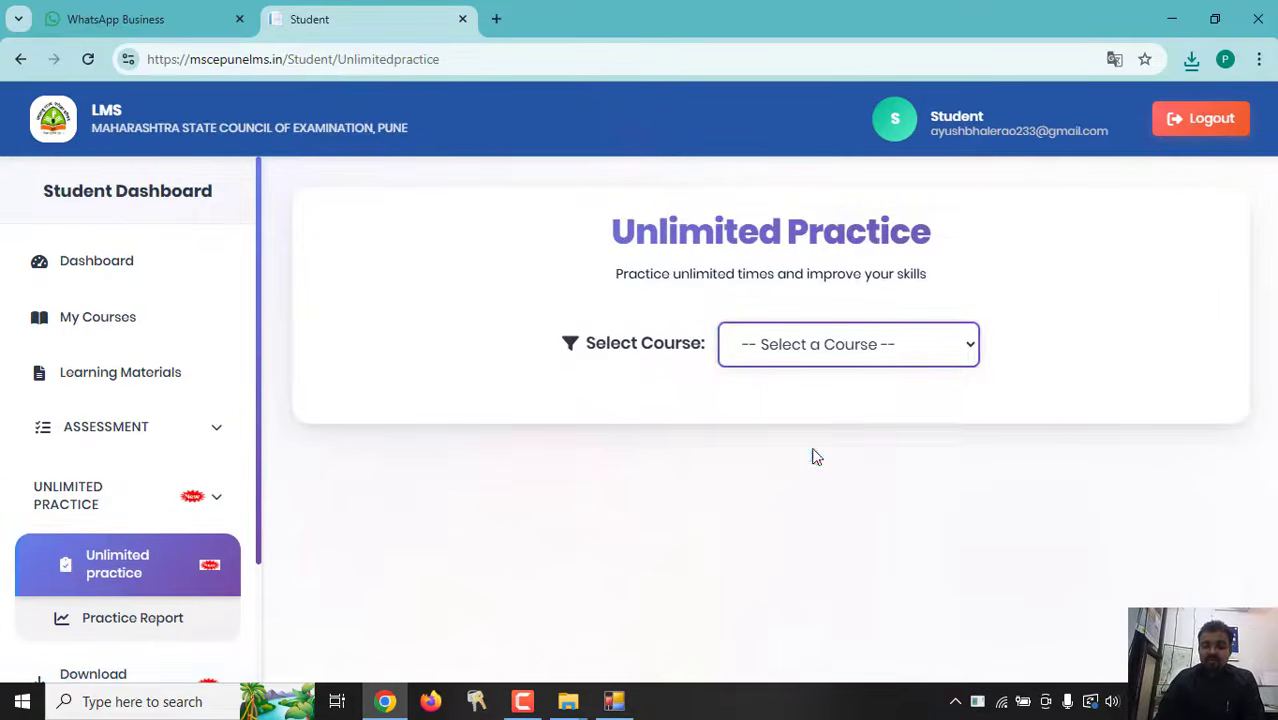
scroll(436, 561, down, 2)
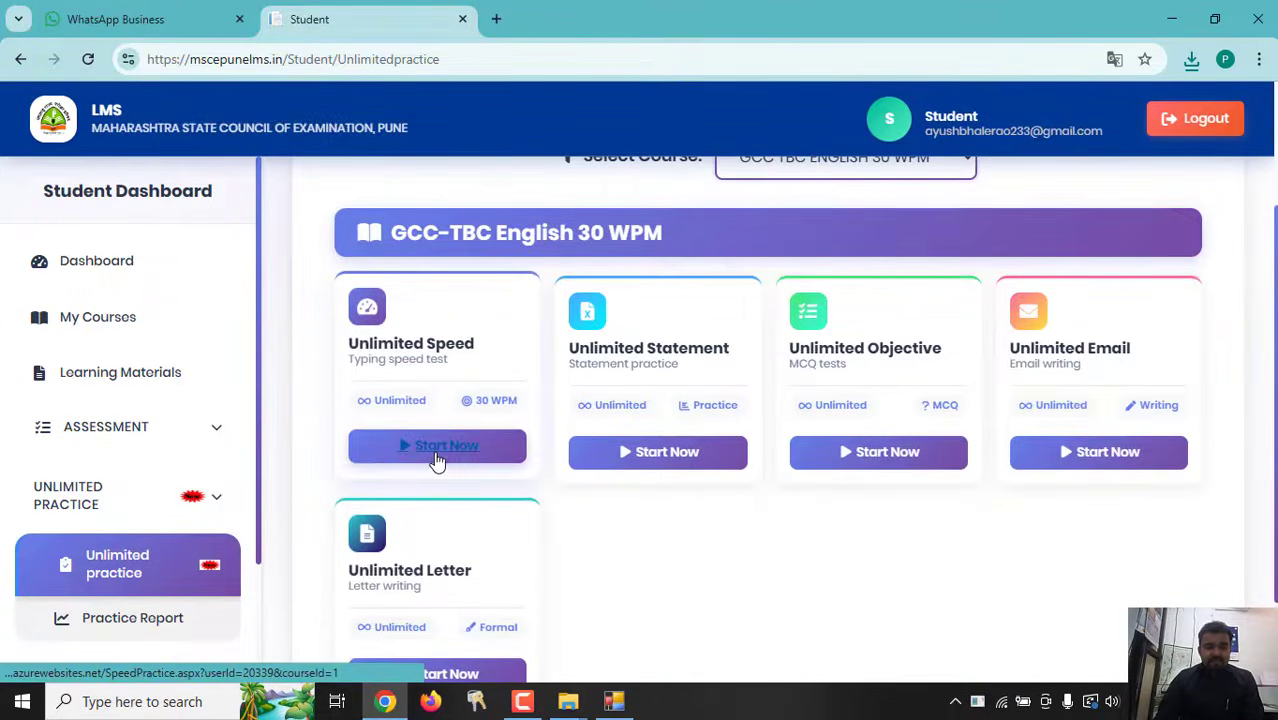
click(436, 452)
Bring up the blank WiNiL keyboard window and move it over the question passage, clear of the answer area
click(615, 703)
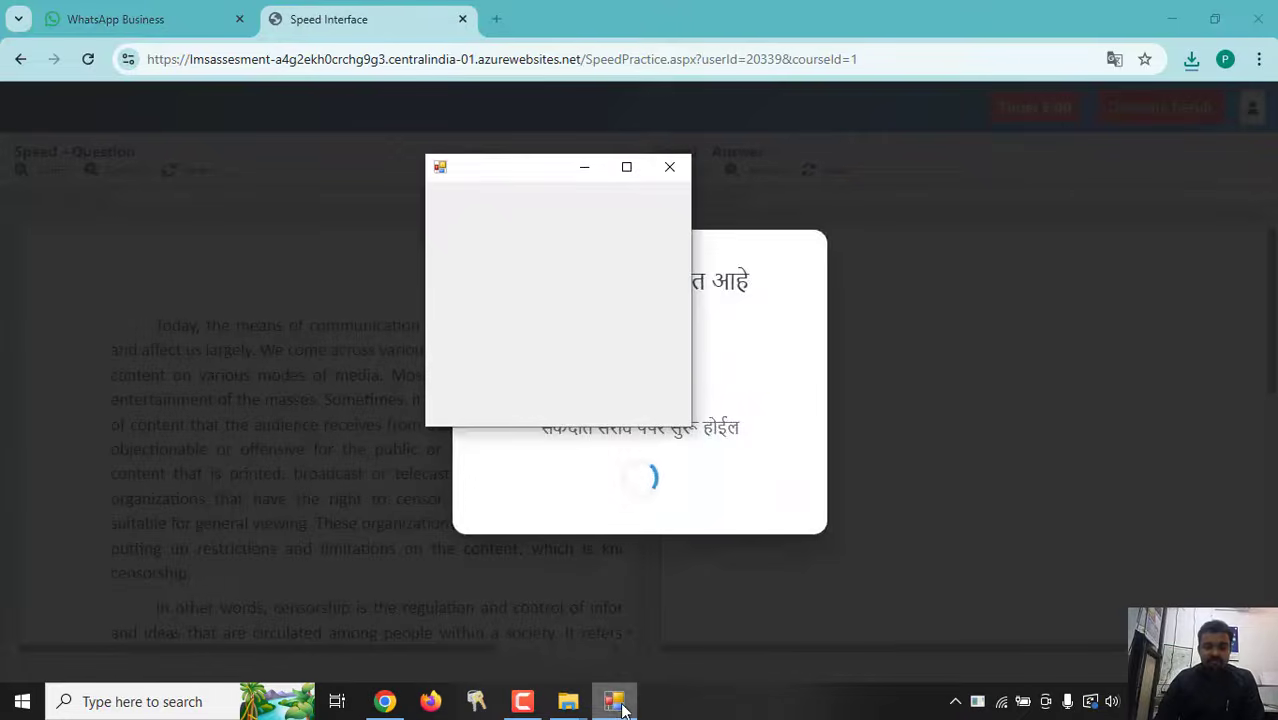
drag(496, 171, 839, 172)
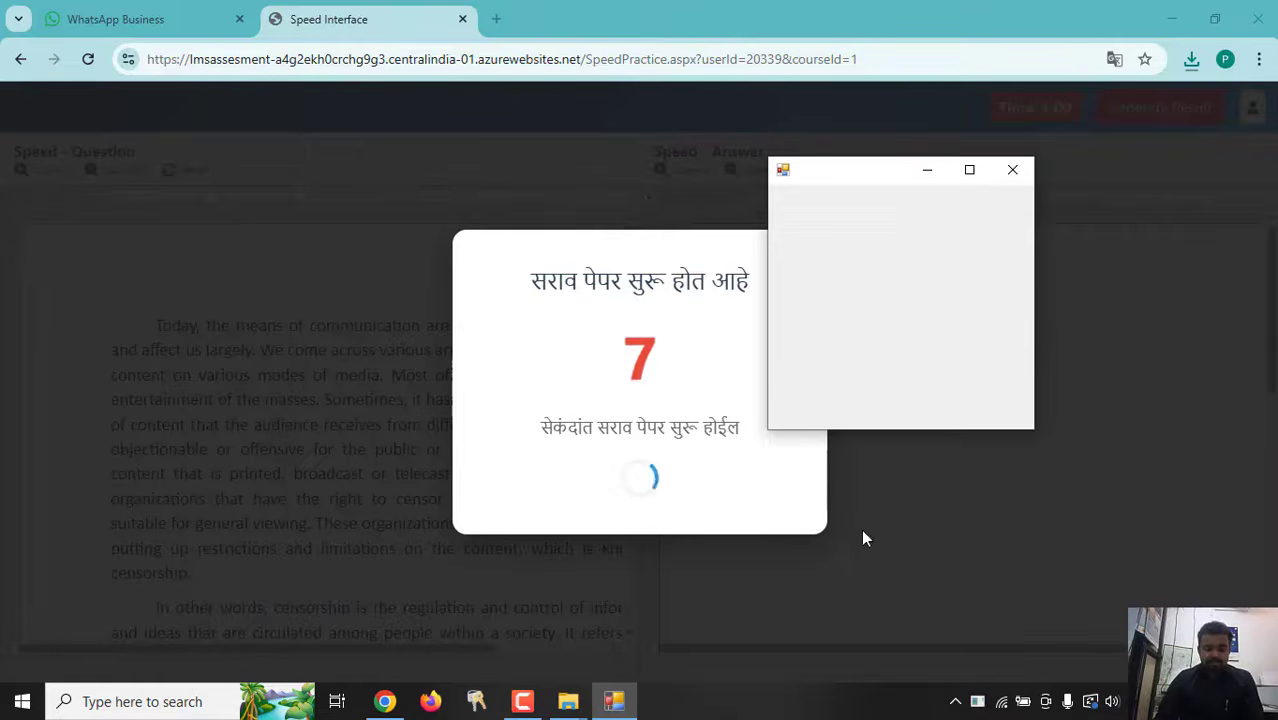
drag(846, 172, 172, 194)
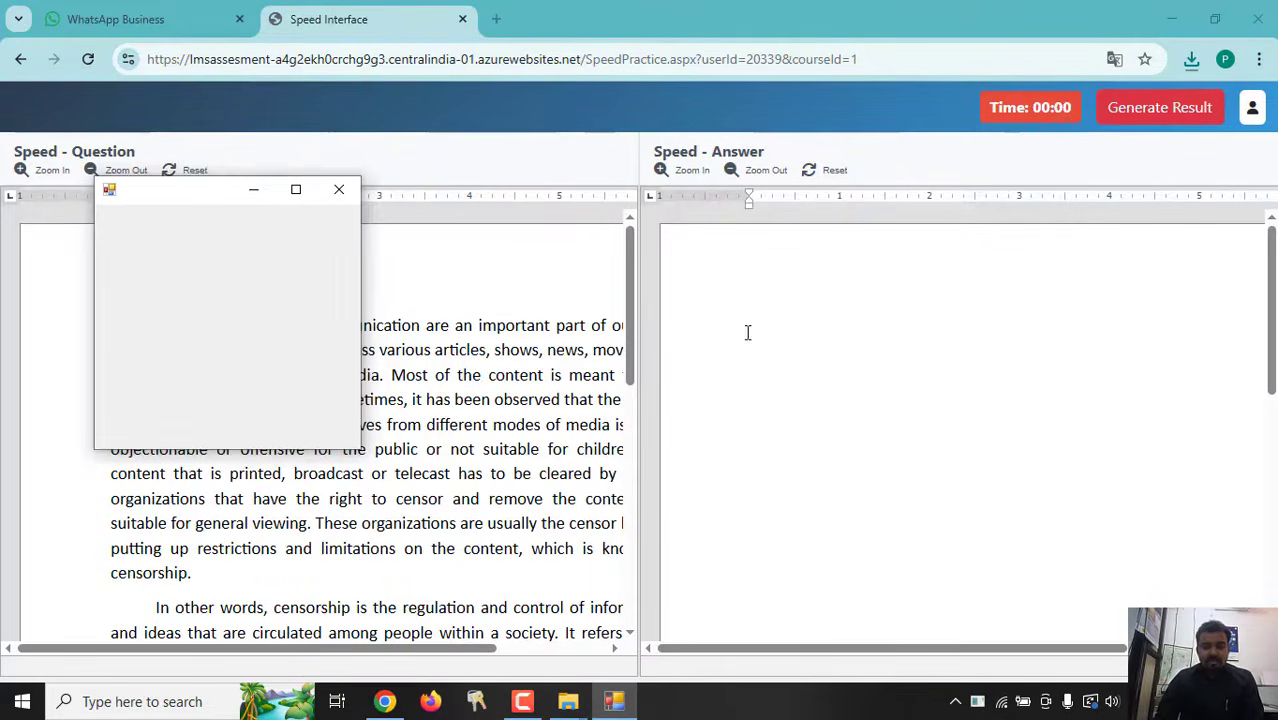
Enable the WiNiL keyboard and enter a short line of Marathi test characters beginning with "श्यसरा" in the speed answer area
click(747, 332)
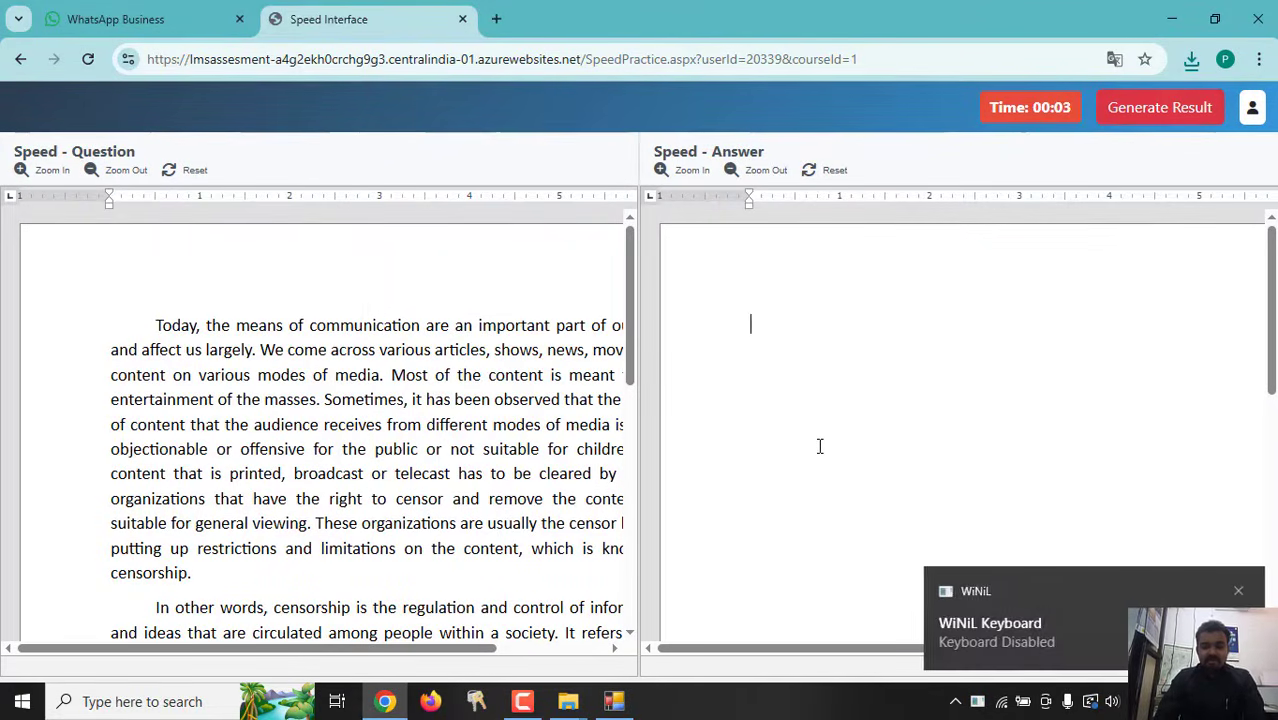
click(978, 701)
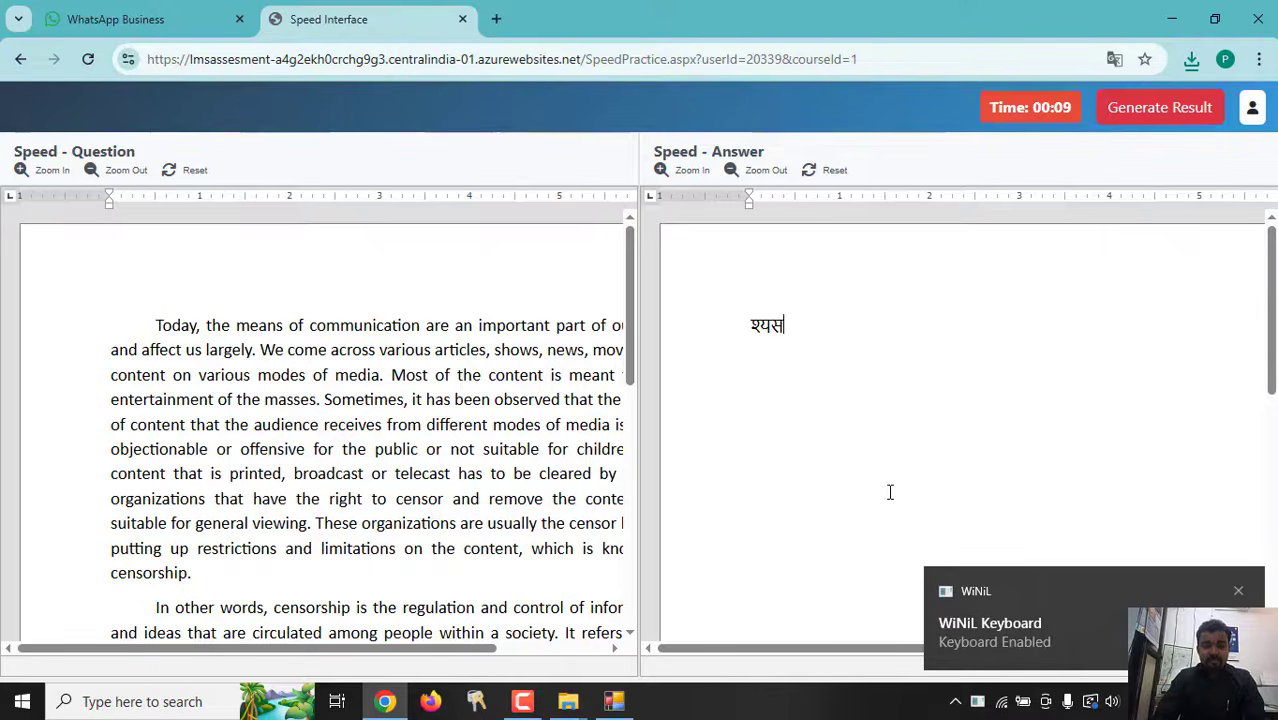
text(ेकरिी ा)
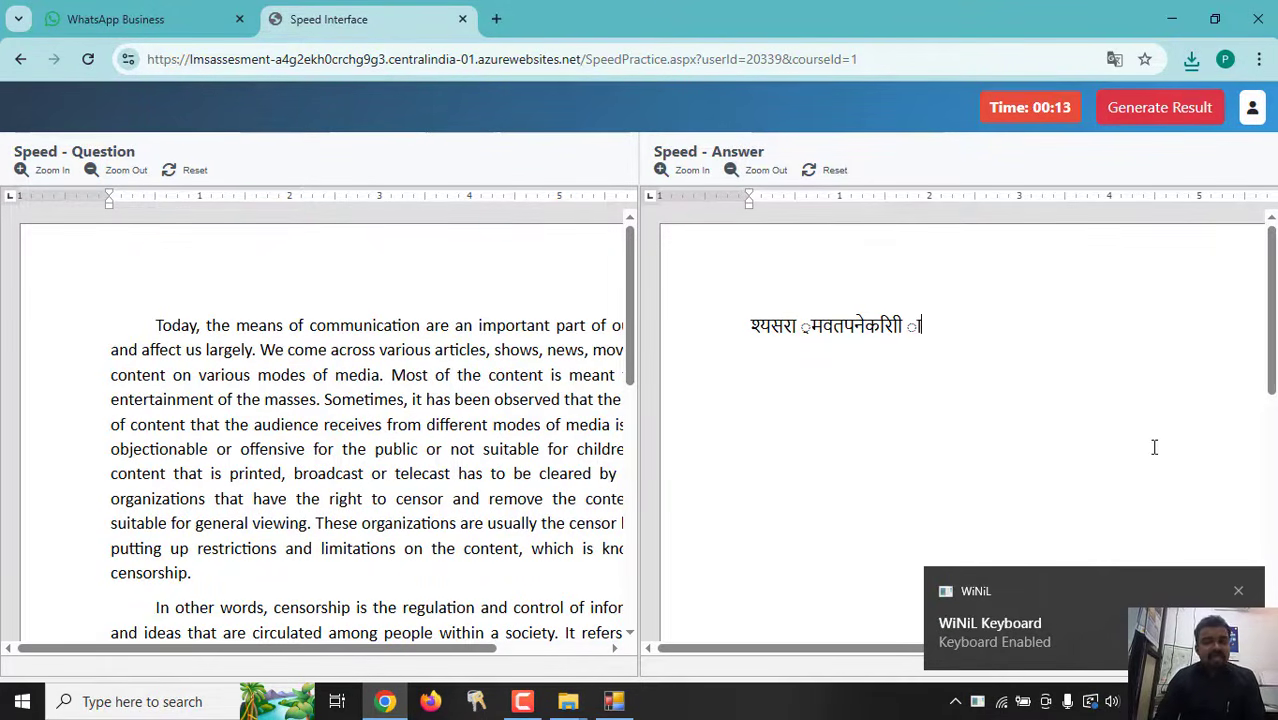
Generate the speed practice result and save it as ComparedDocument (2).docx in the Downloads folder
click(1159, 107)
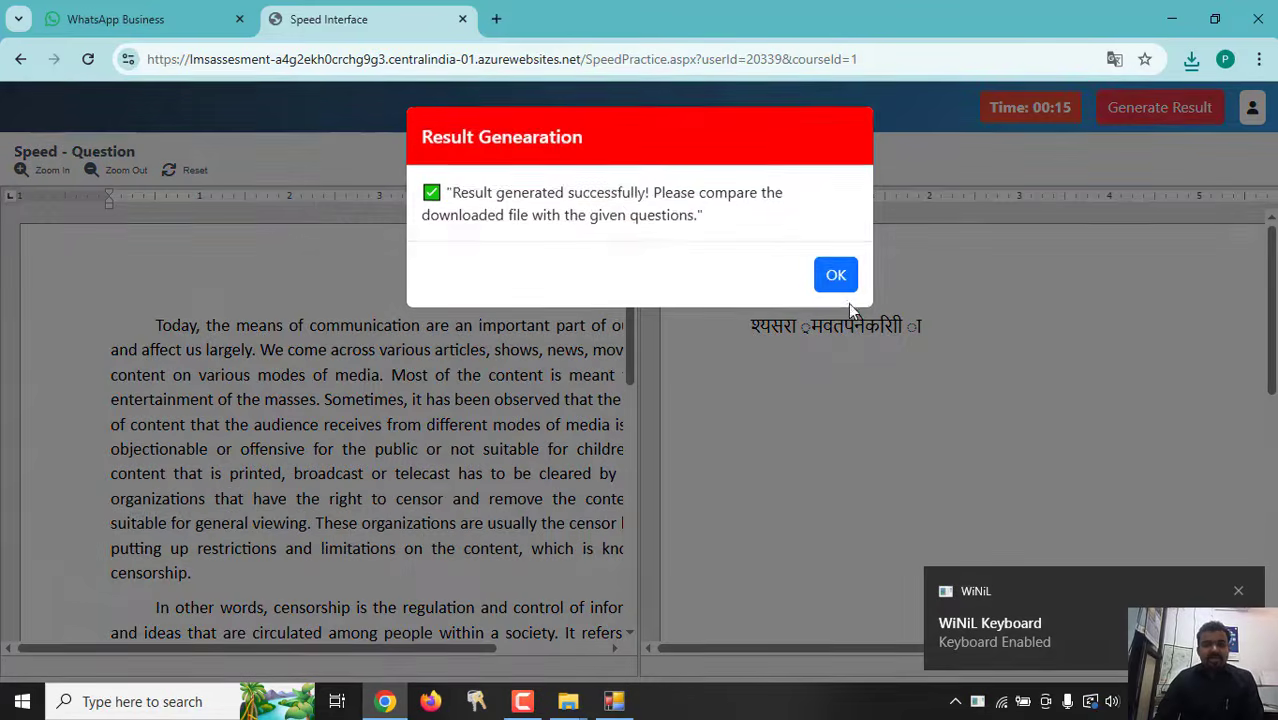
click(830, 284)
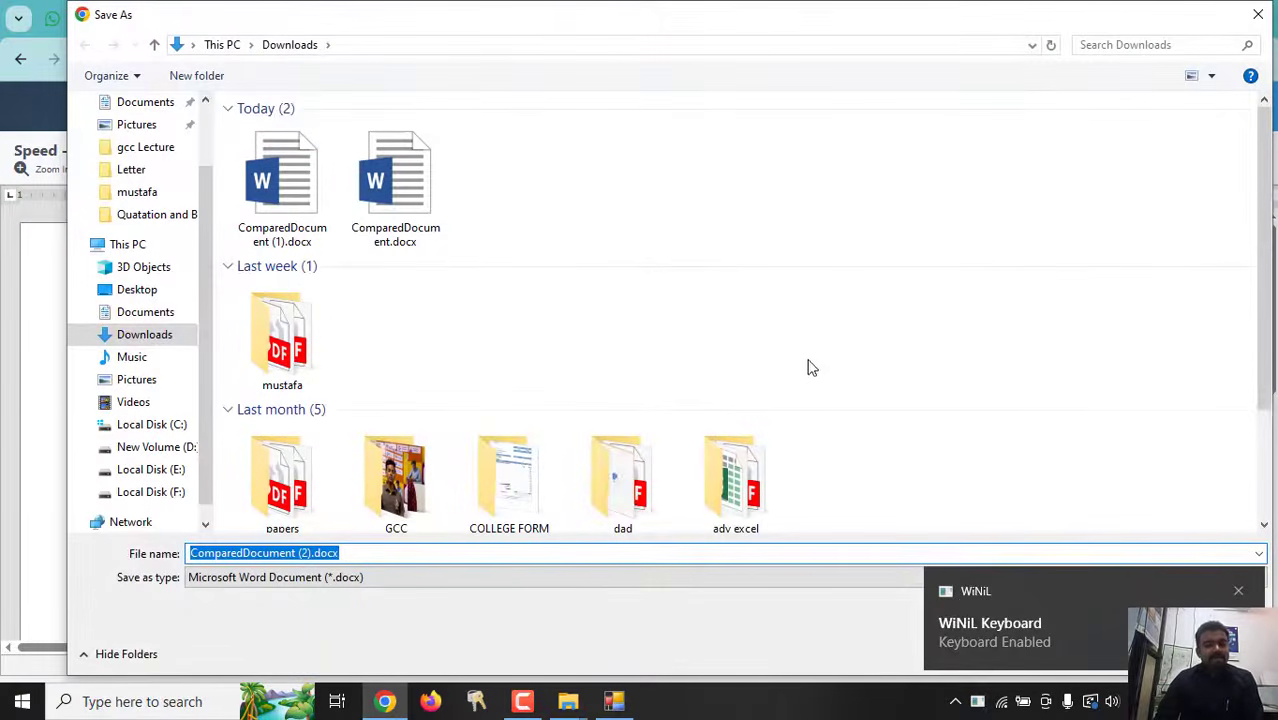
click(1240, 592)
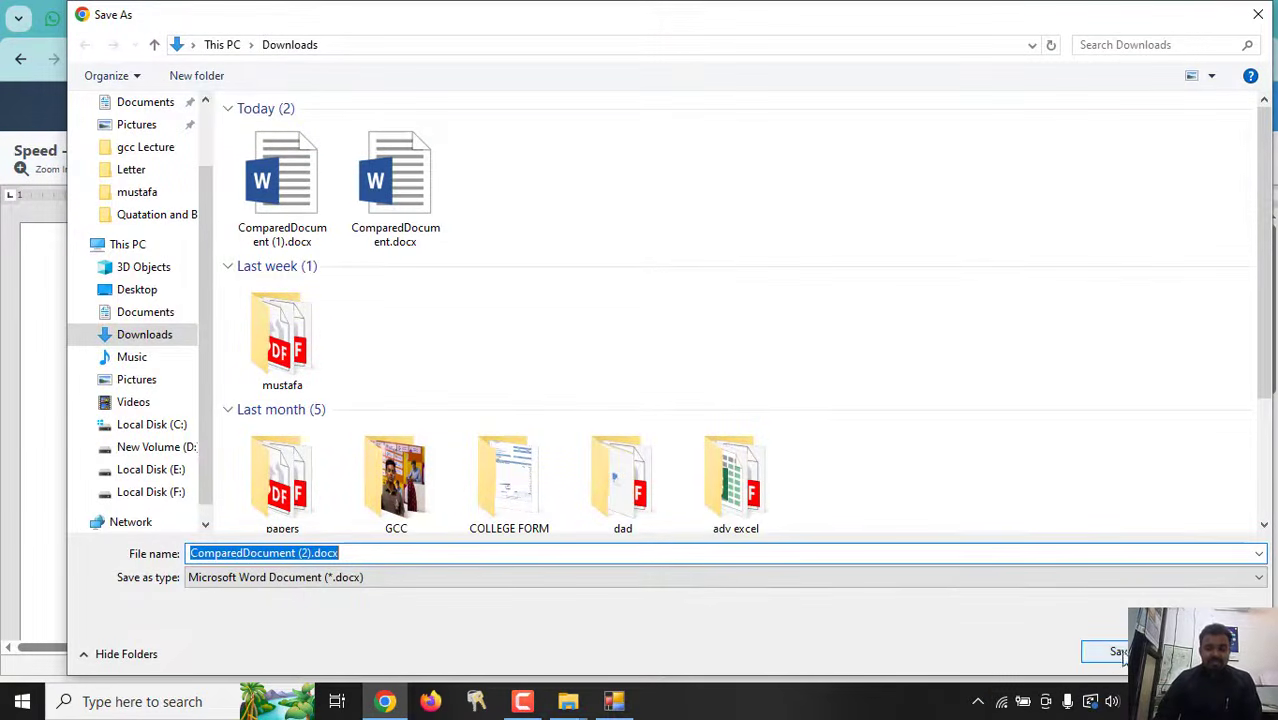
click(1110, 654)
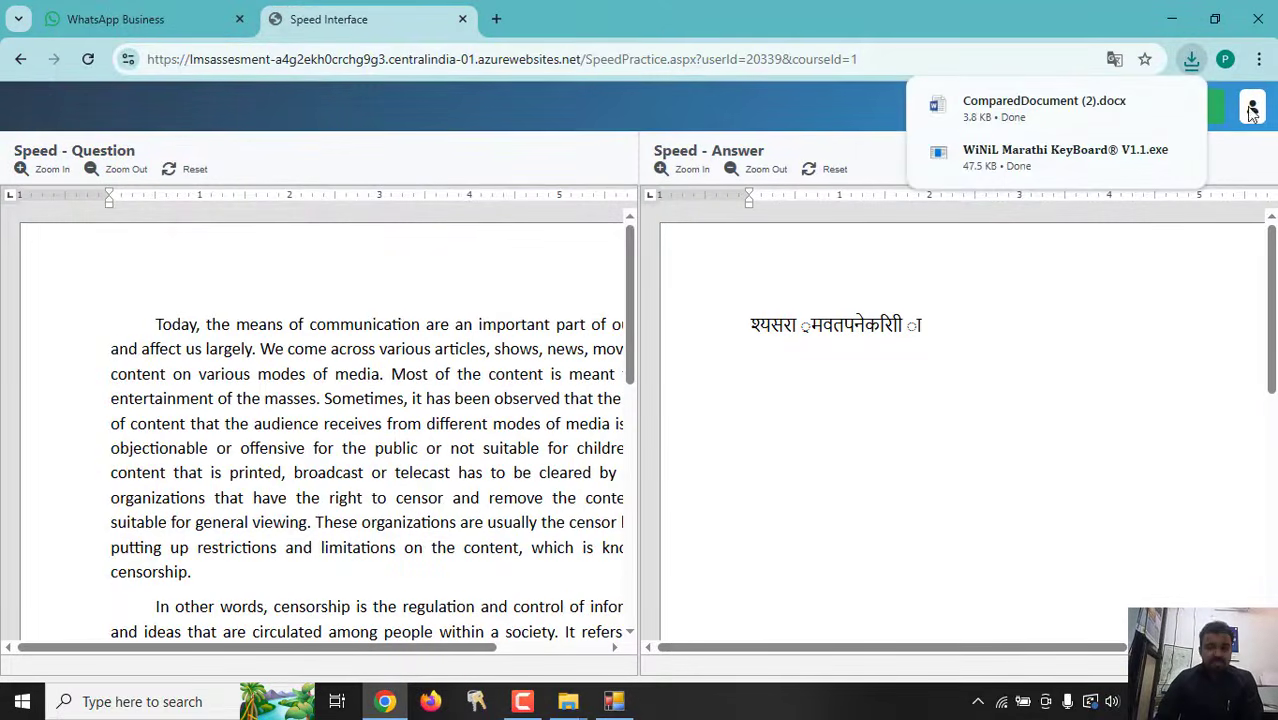
Exit the speed practice and open the Practice Report from the student dashboard
click(1195, 107)
click(832, 255)
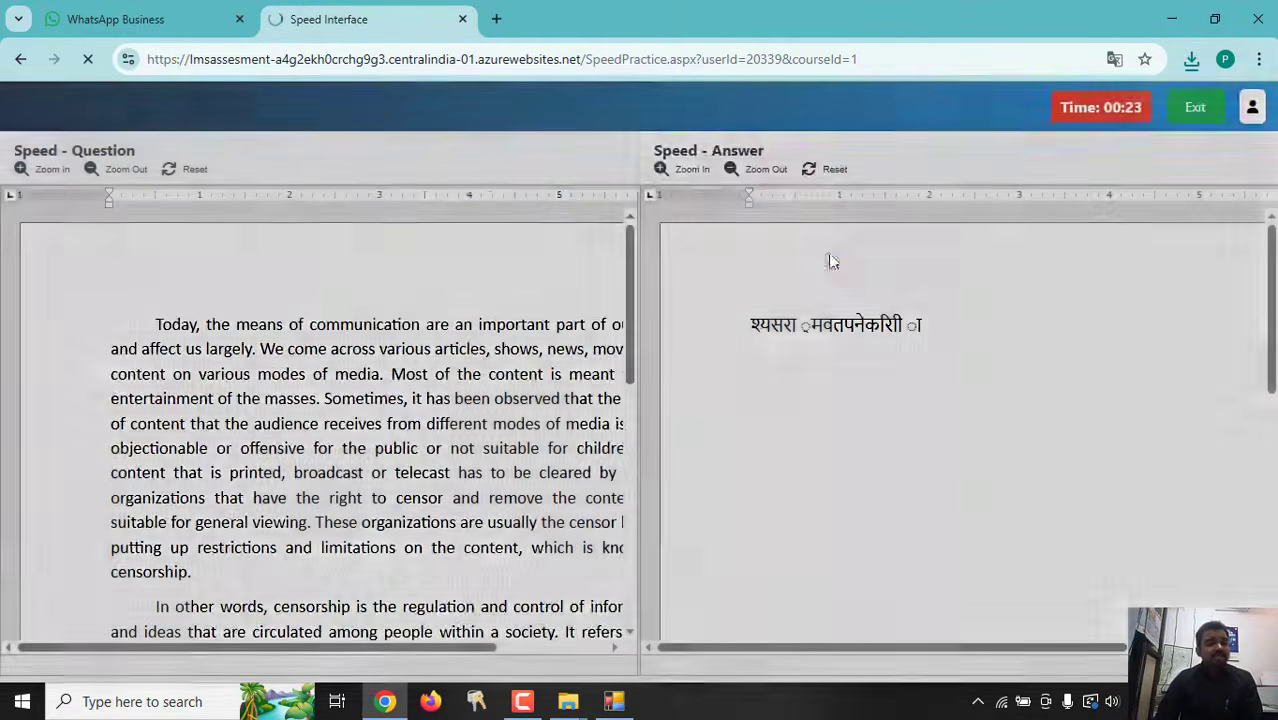
scroll(128, 377, down, 3)
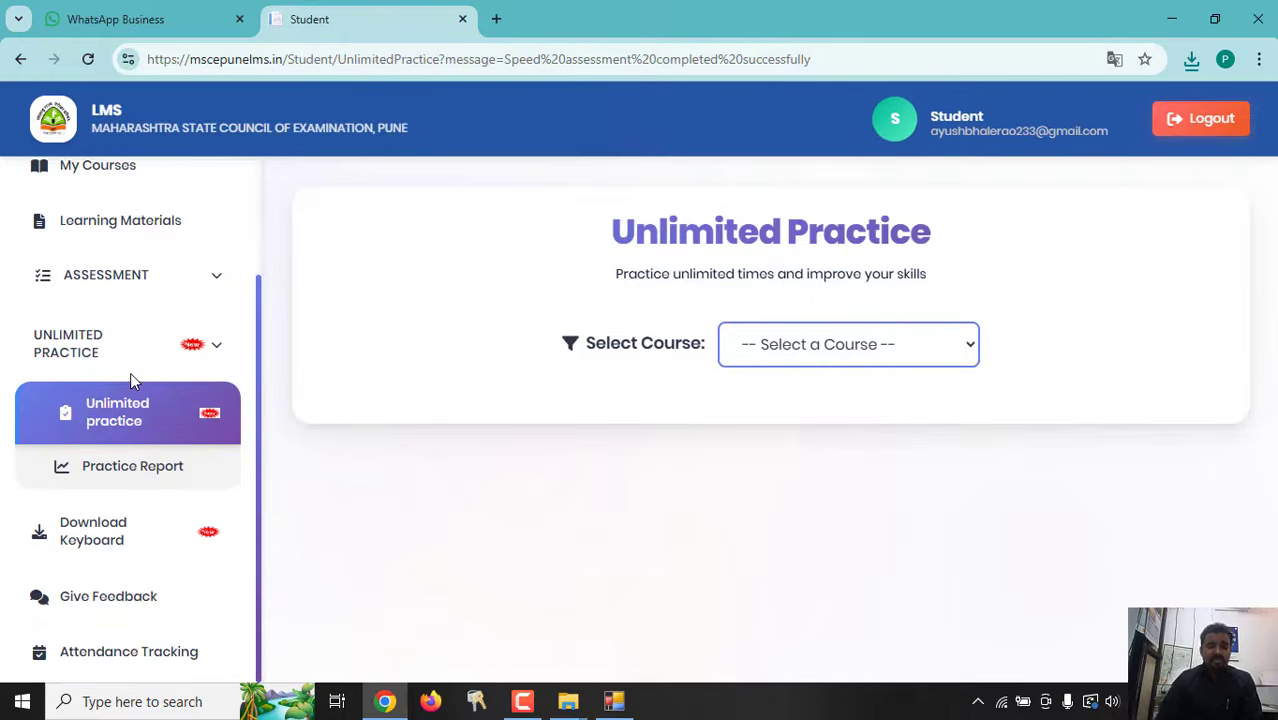
click(92, 472)
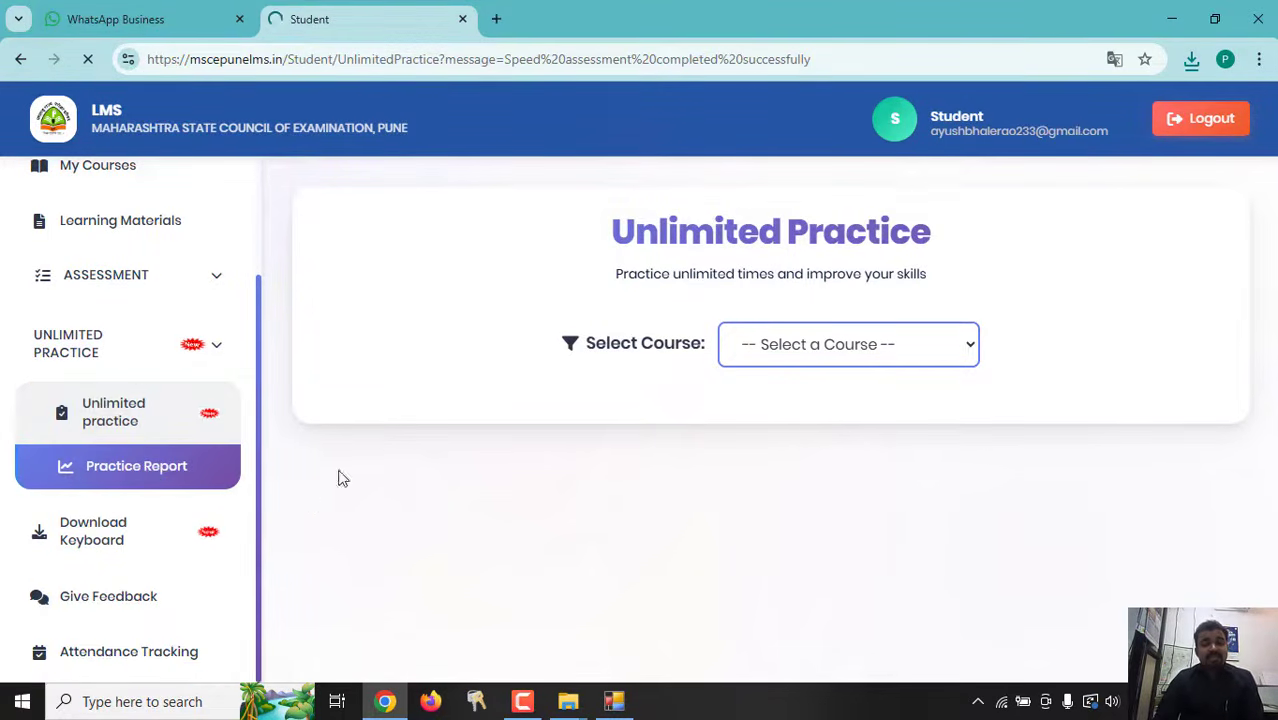
Examine the Student Records table in the Practice Report, highlighting the section name and time of the Email entry
scroll(1004, 317, down, 3)
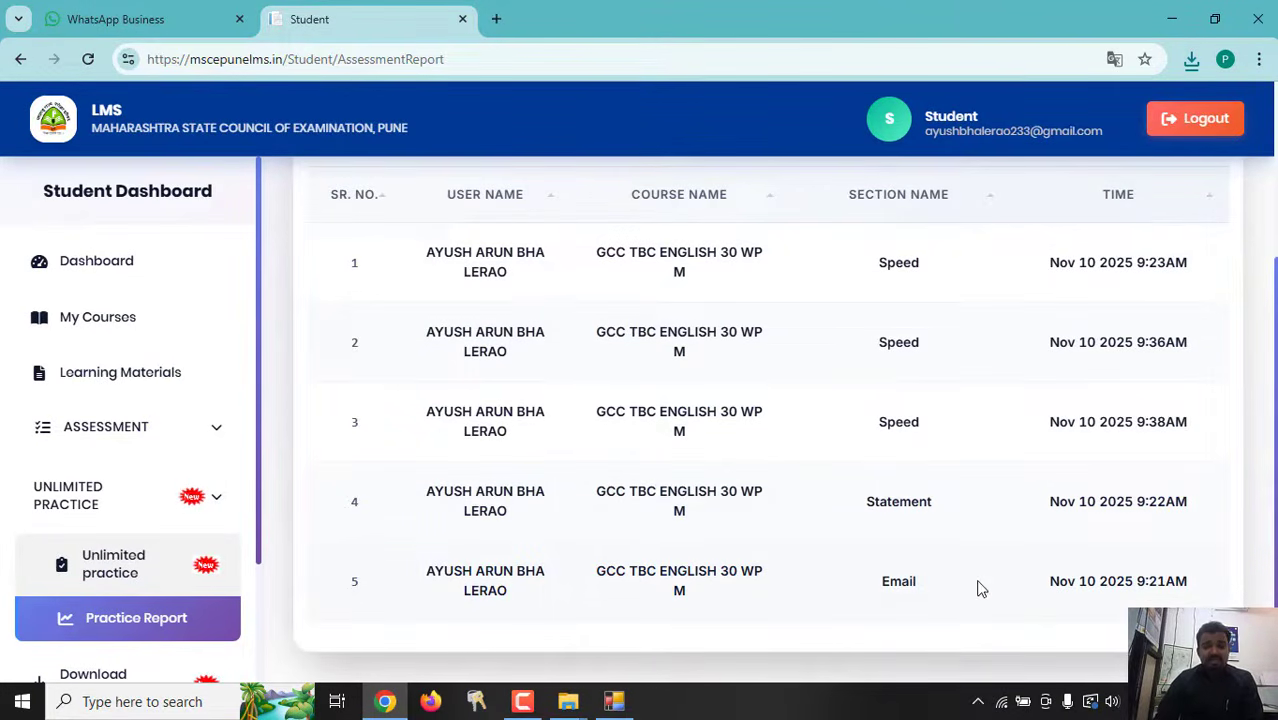
drag(940, 581, 822, 580)
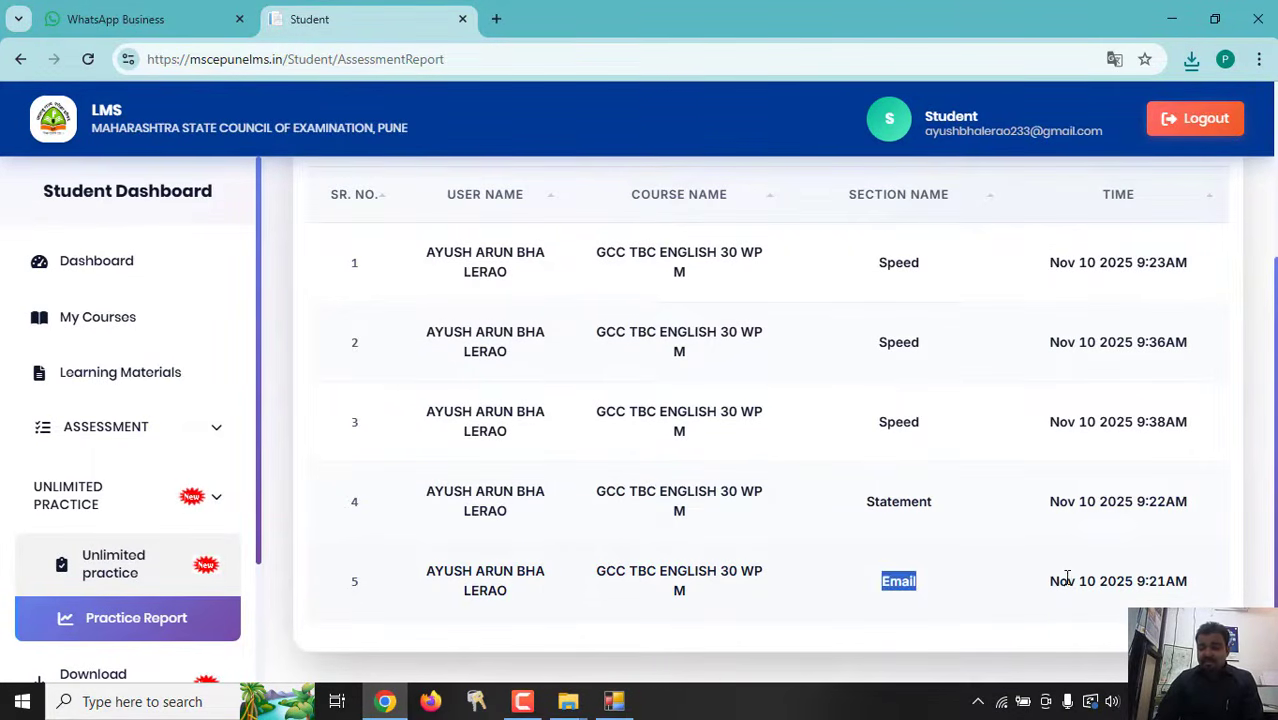
drag(1050, 588, 1175, 583)
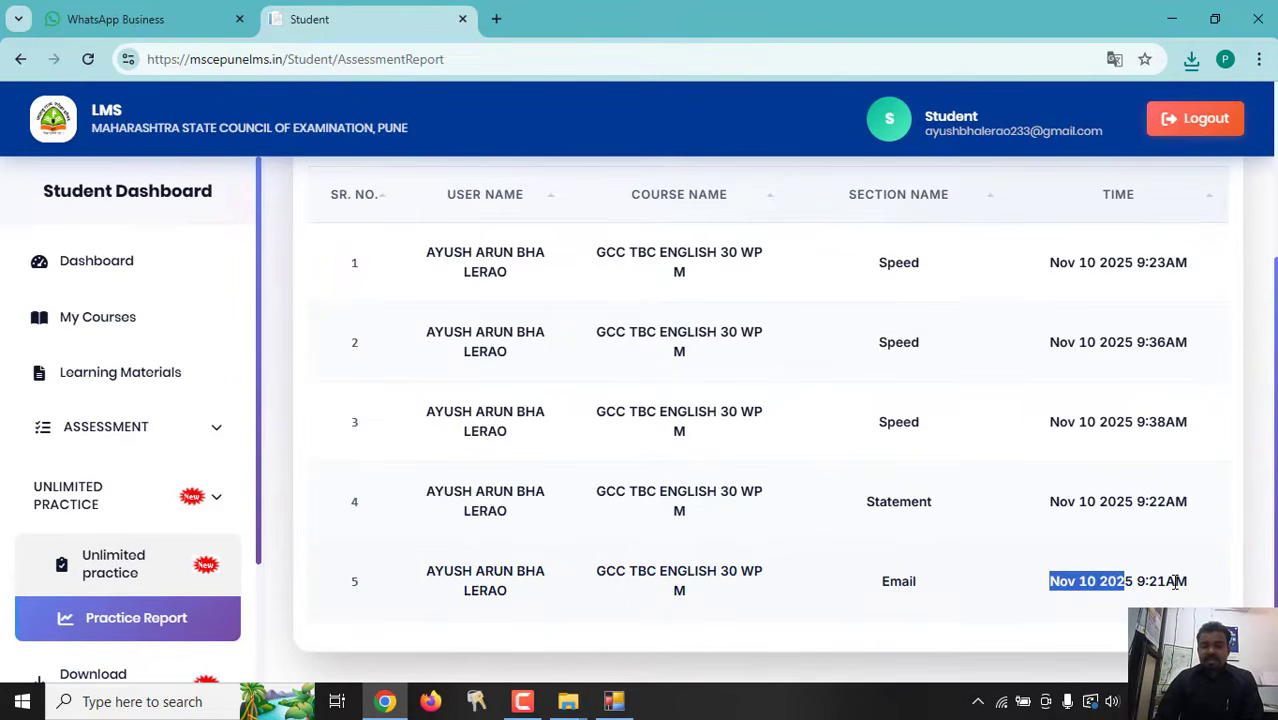
click(1158, 580)
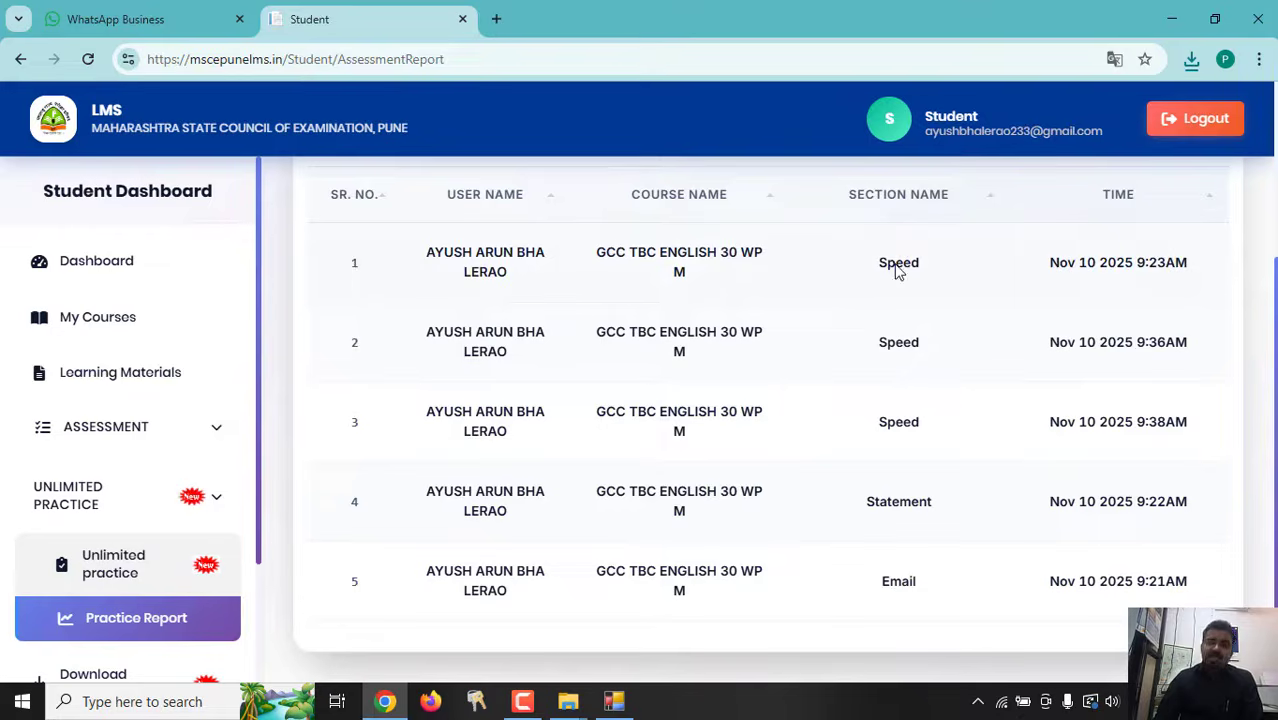
scroll(897, 265, up, 3)
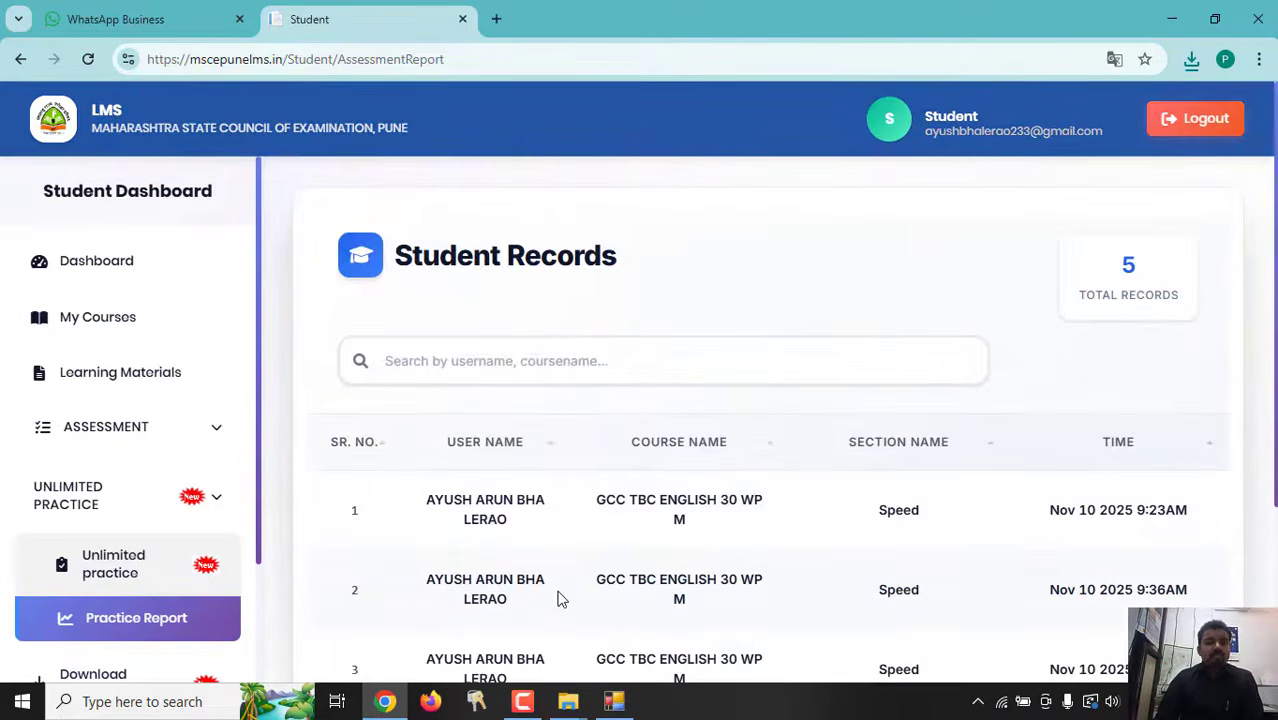
scroll(560, 598, down, 3)
scroll(120, 553, down, 2)
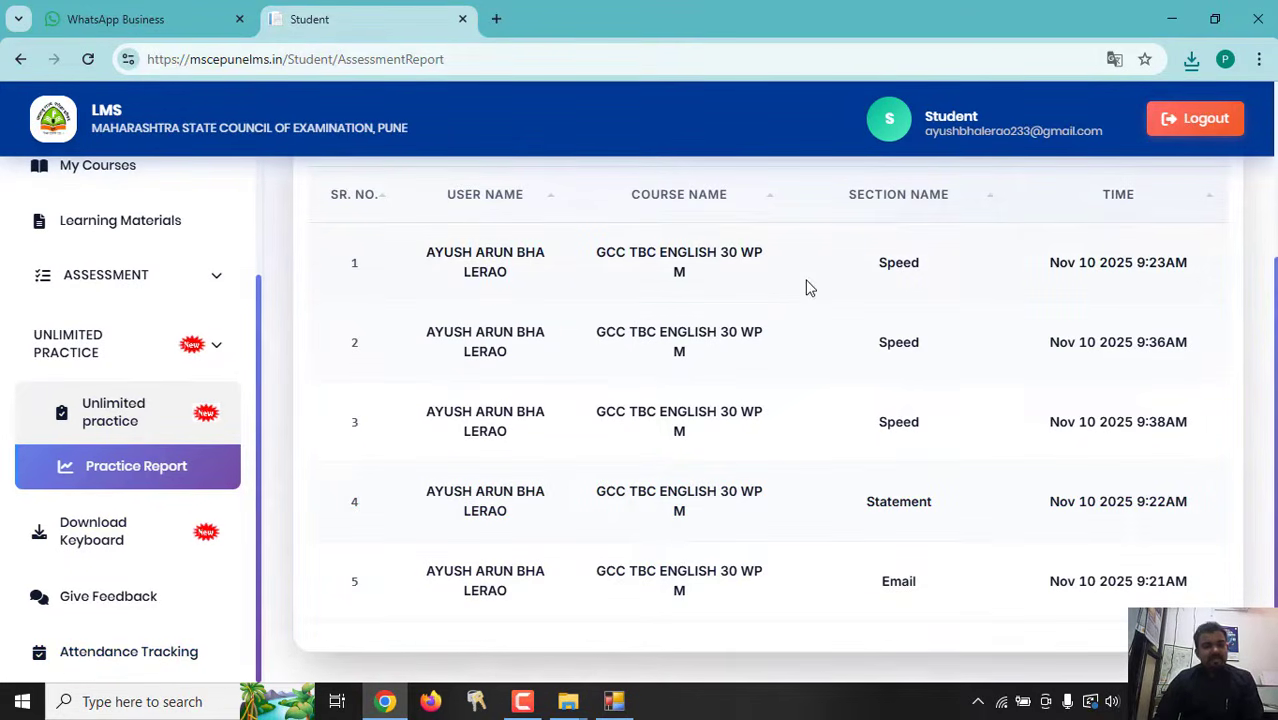
scroll(1167, 200, up, 1)
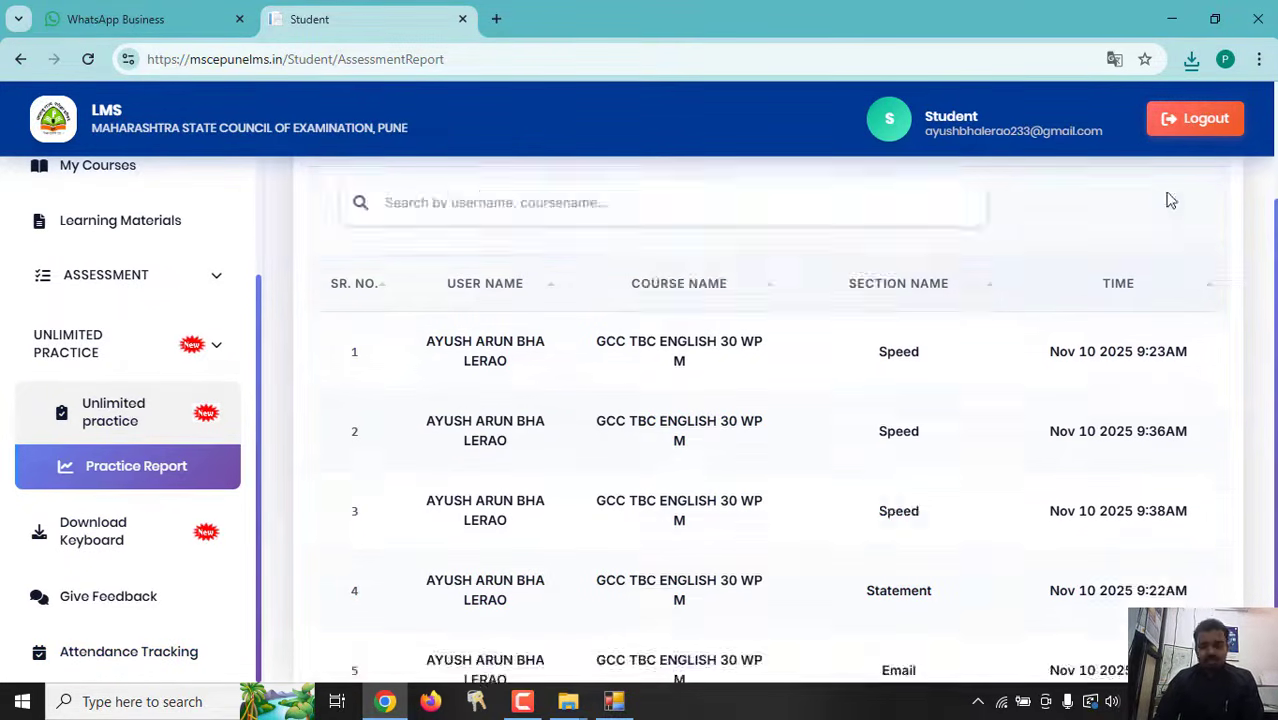